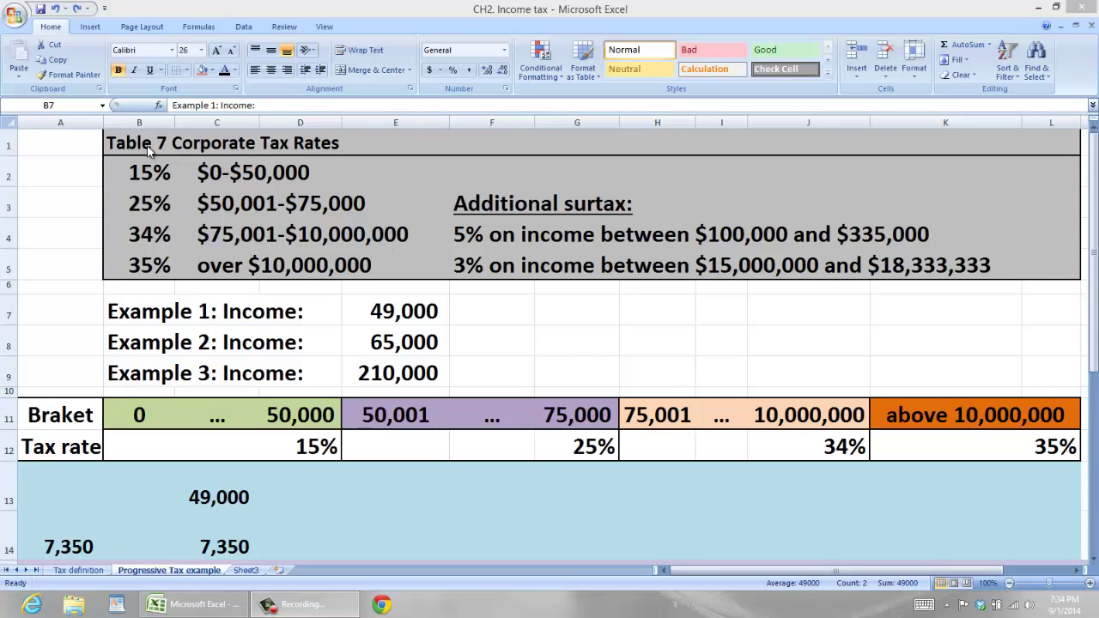
Examine the corporate tax rates, their income ranges and the additional surtax rules in the Table 7 block.
left_click_drag(139, 144, 347, 145)
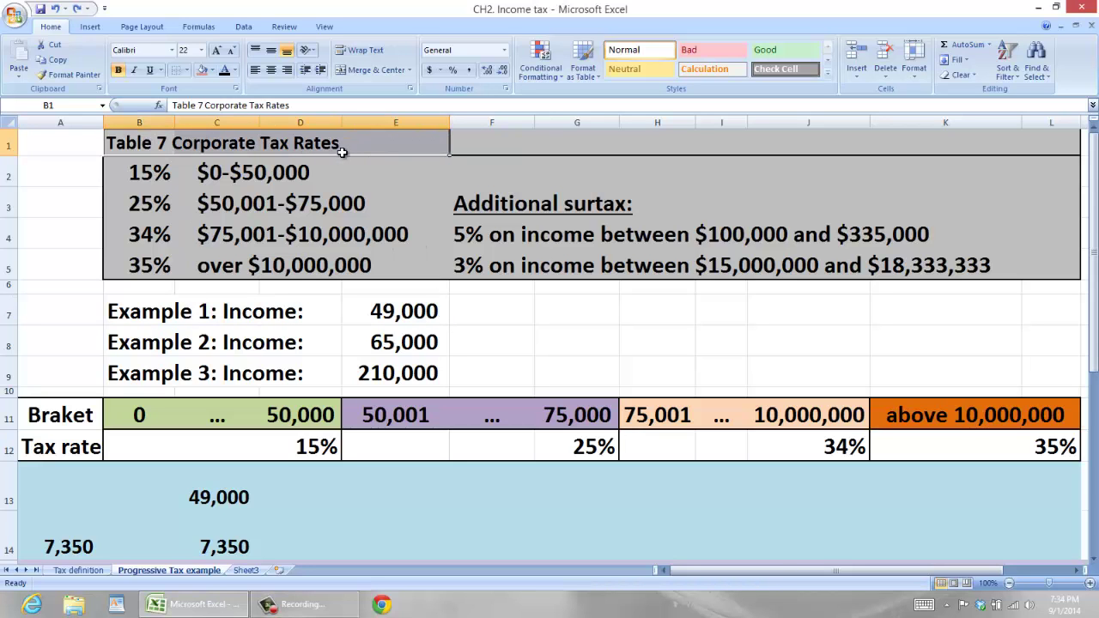
left_click(158, 185)
left_click_drag(158, 186, 156, 262)
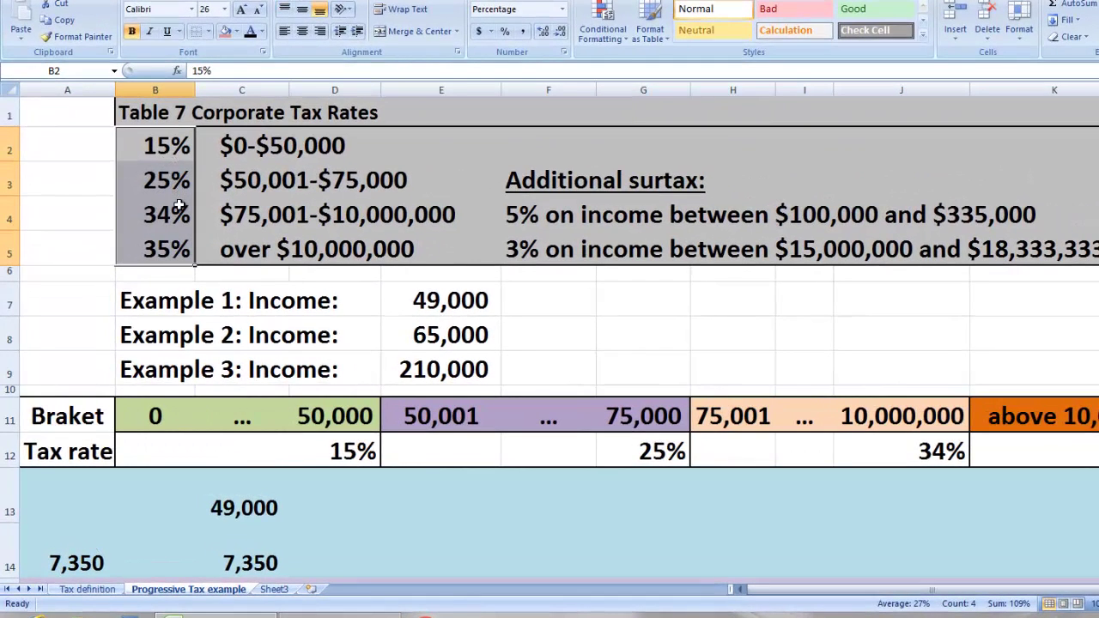
left_click_drag(225, 146, 456, 244)
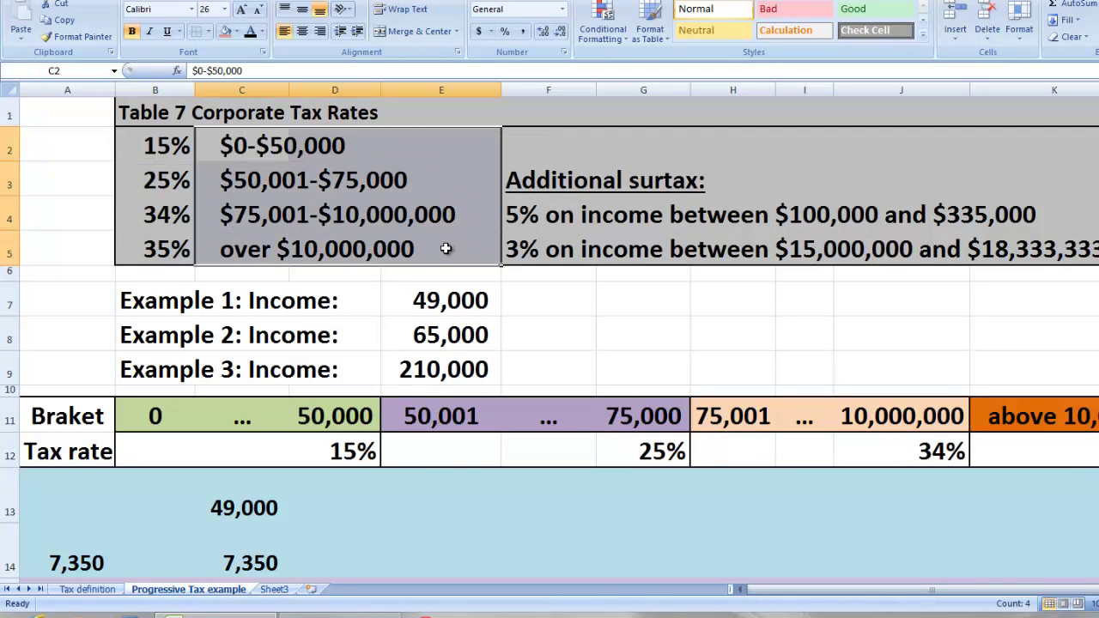
left_click_drag(524, 181, 716, 180)
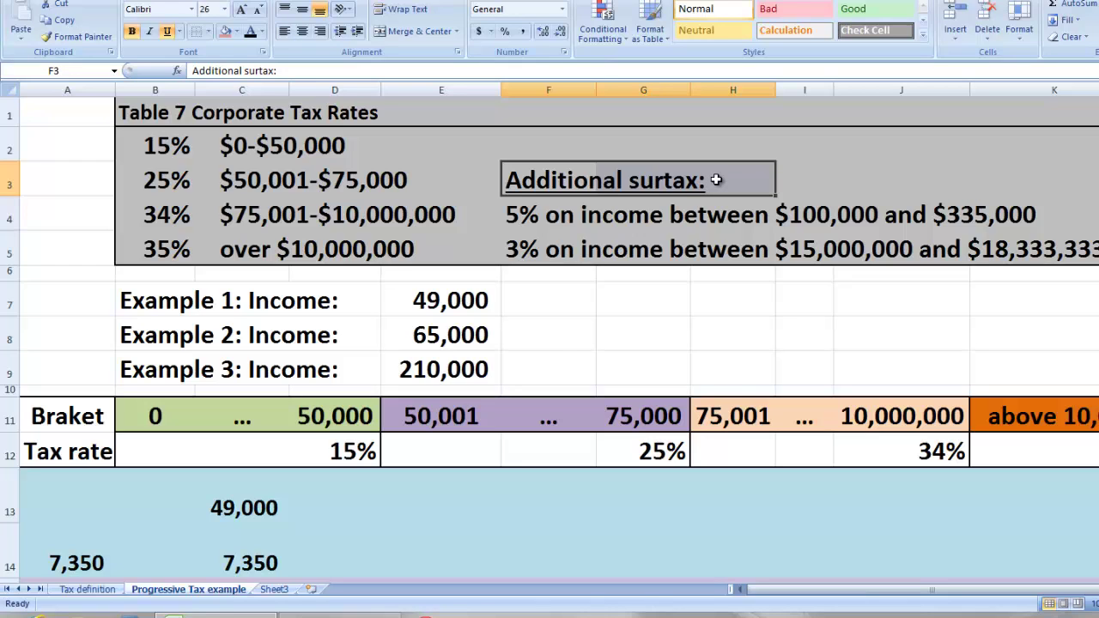
left_click_drag(515, 210, 996, 225)
left_click_drag(809, 236, 1045, 242)
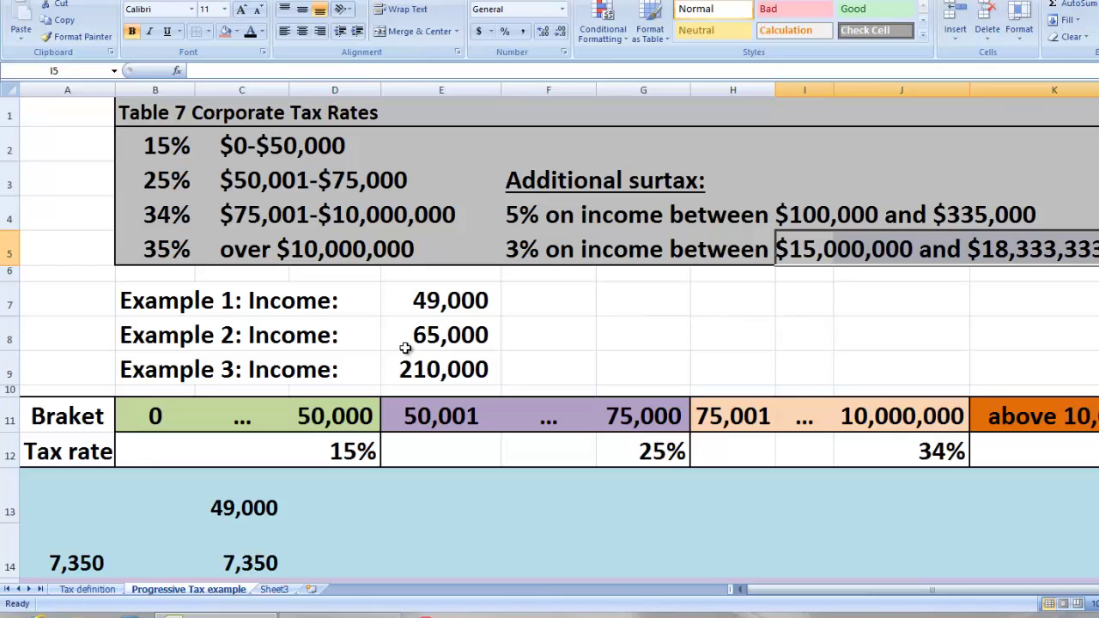
Highlight the Example 1 income row, B7:E7, with the light red fill colour.
left_click_drag(146, 296, 412, 297)
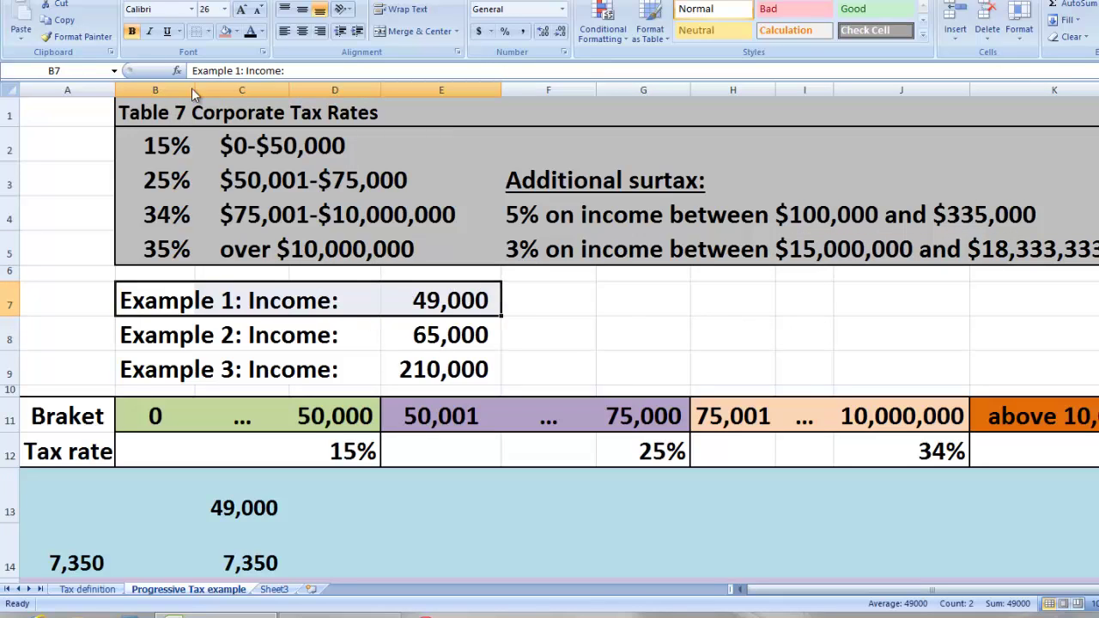
left_click(225, 32)
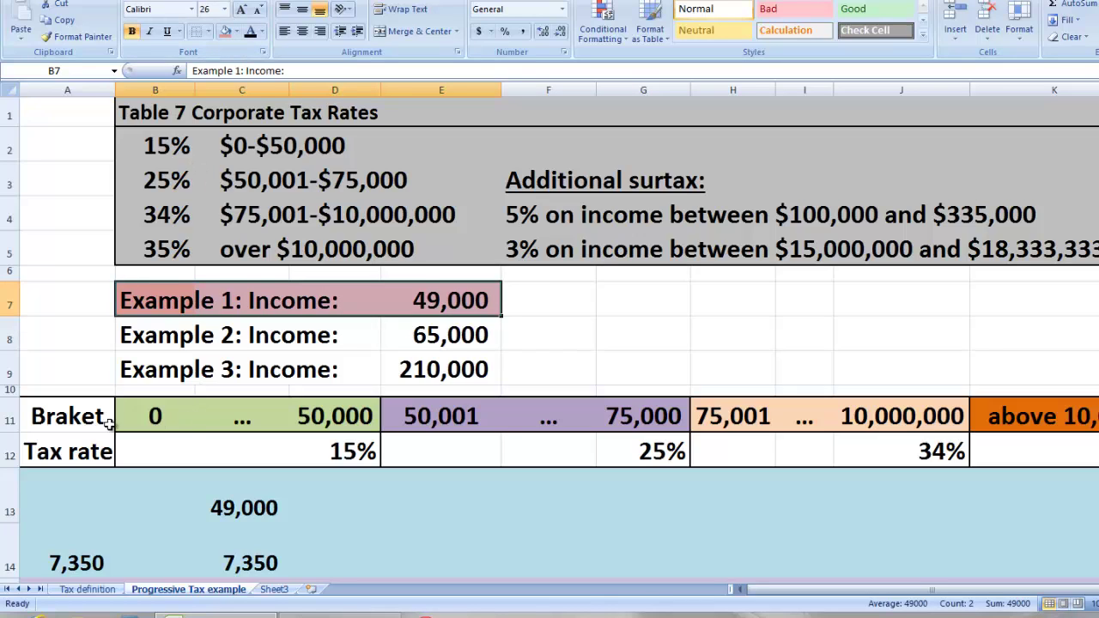
Examine the four income brackets and their tax rates in rows 11 and 12, comparing them with the Example 1 income.
left_click(12, 419)
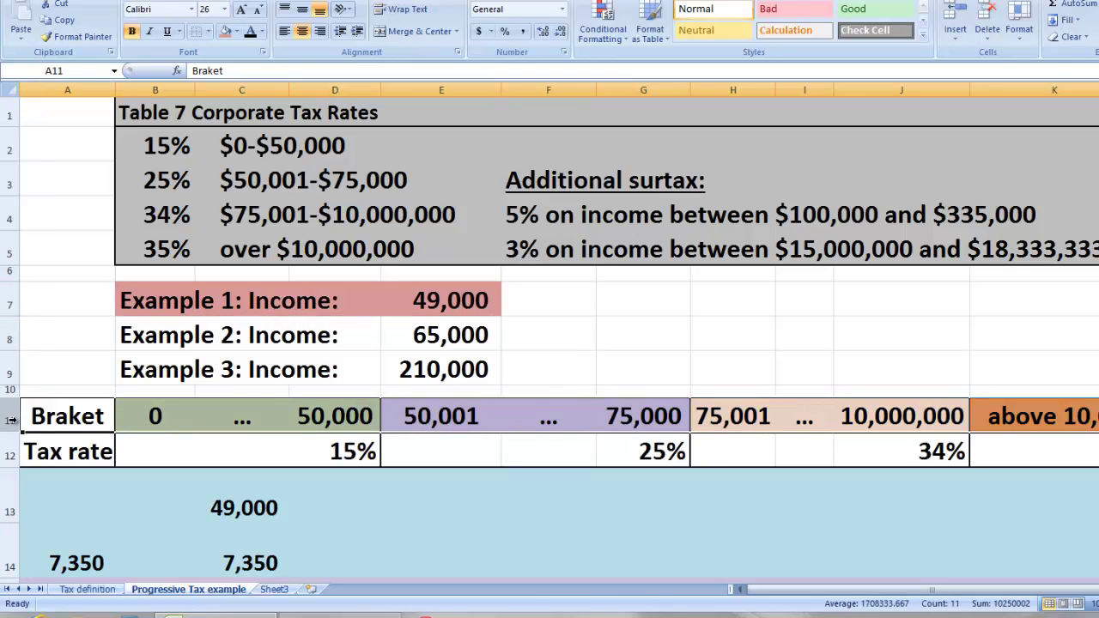
left_click(130, 415)
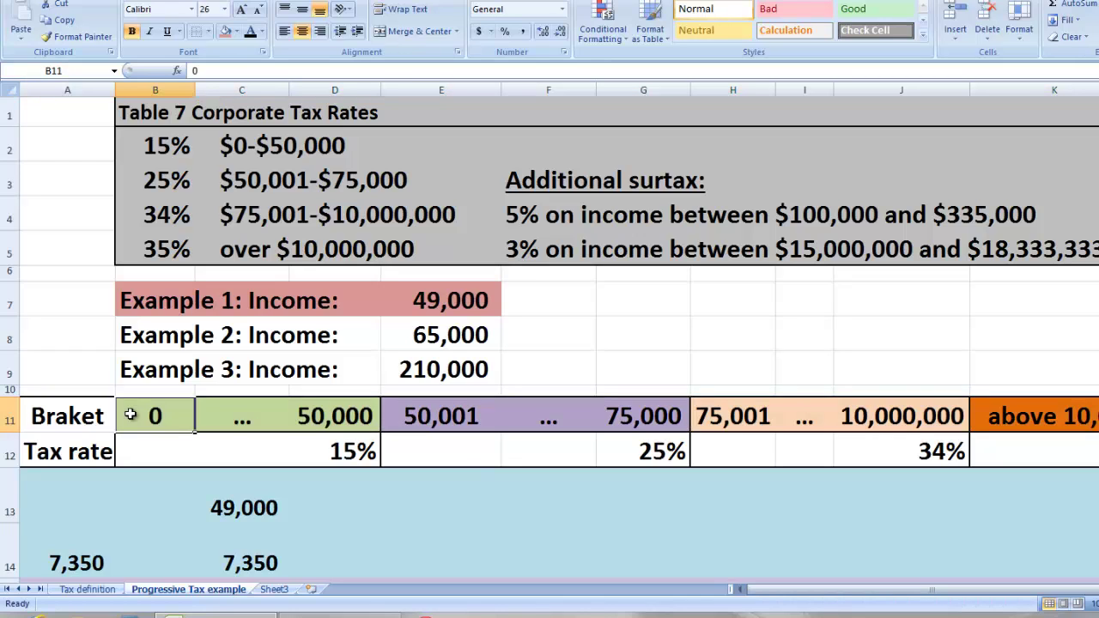
left_click_drag(135, 414, 314, 445)
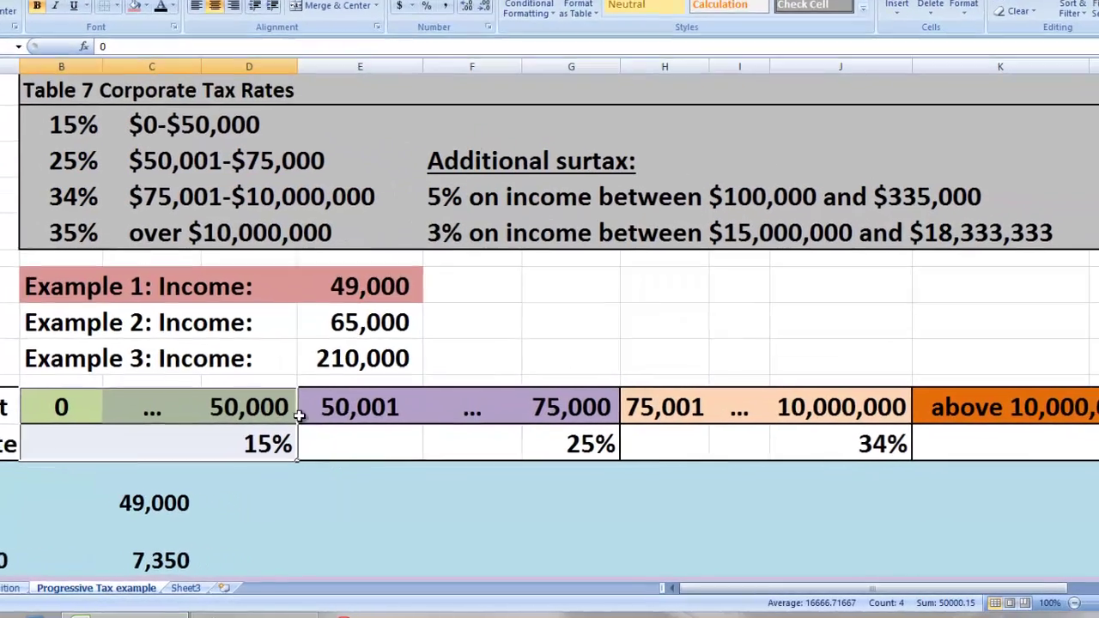
left_click(402, 418)
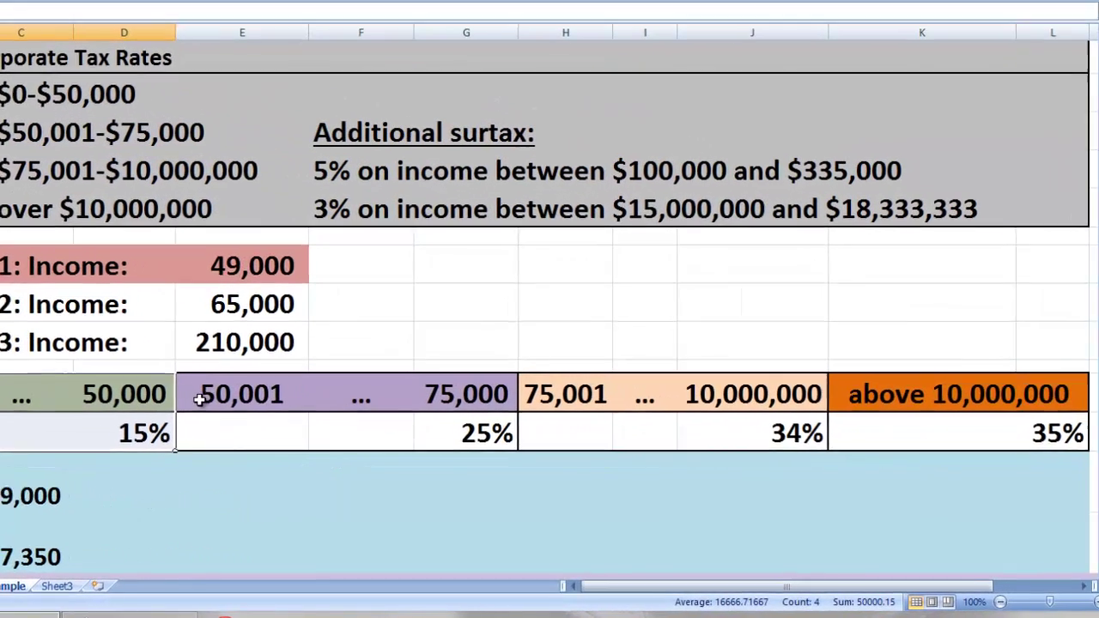
left_click_drag(220, 395, 409, 420)
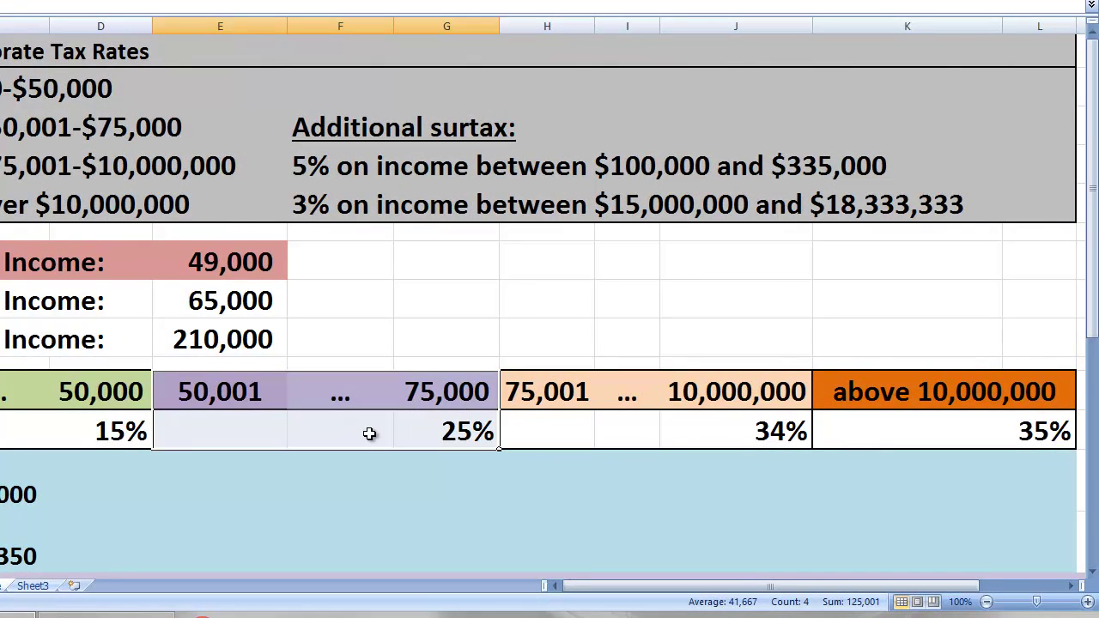
left_click(517, 395)
left_click_drag(517, 395, 779, 433)
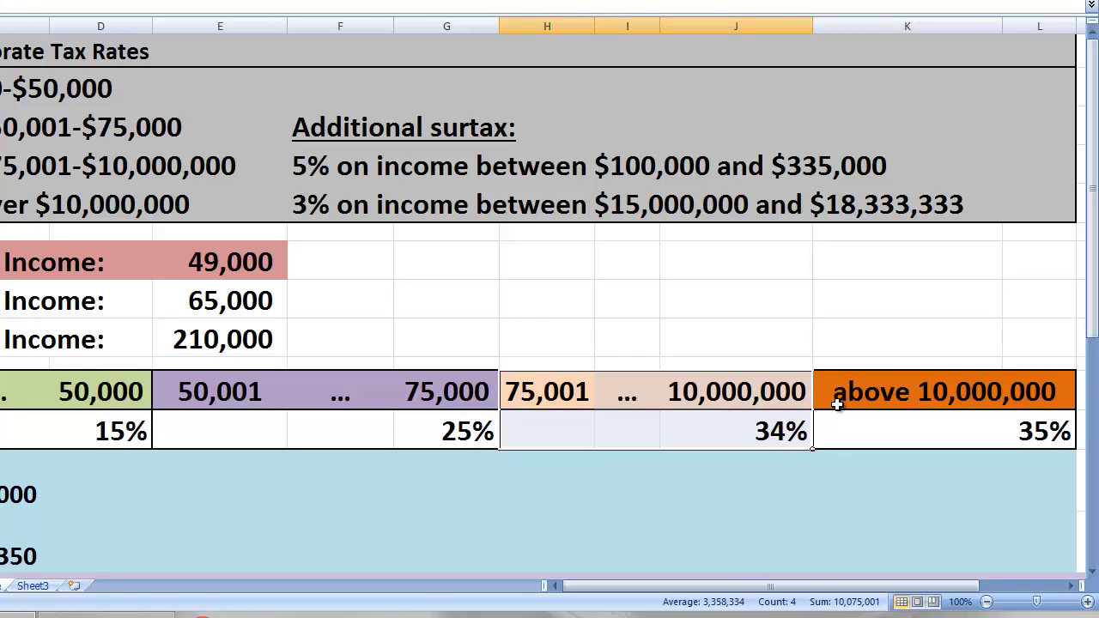
left_click_drag(852, 399, 842, 420)
left_click_drag(993, 422, 1008, 424)
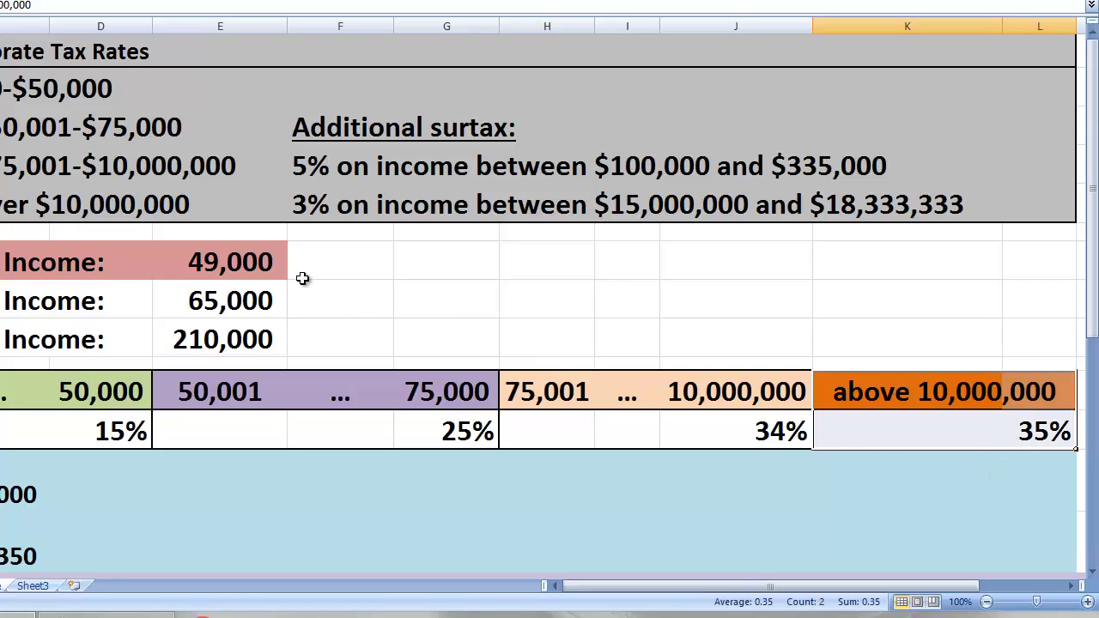
left_click(276, 262)
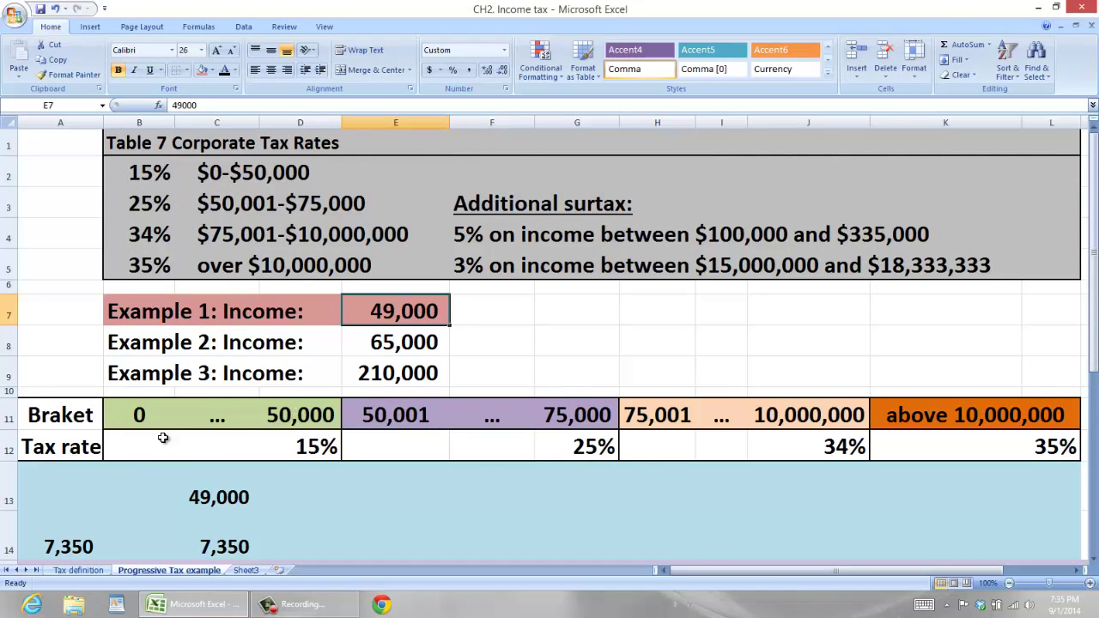
Highlight the first bracket's 15% tax rate cell, D12, with the light red fill colour.
left_click(8, 414)
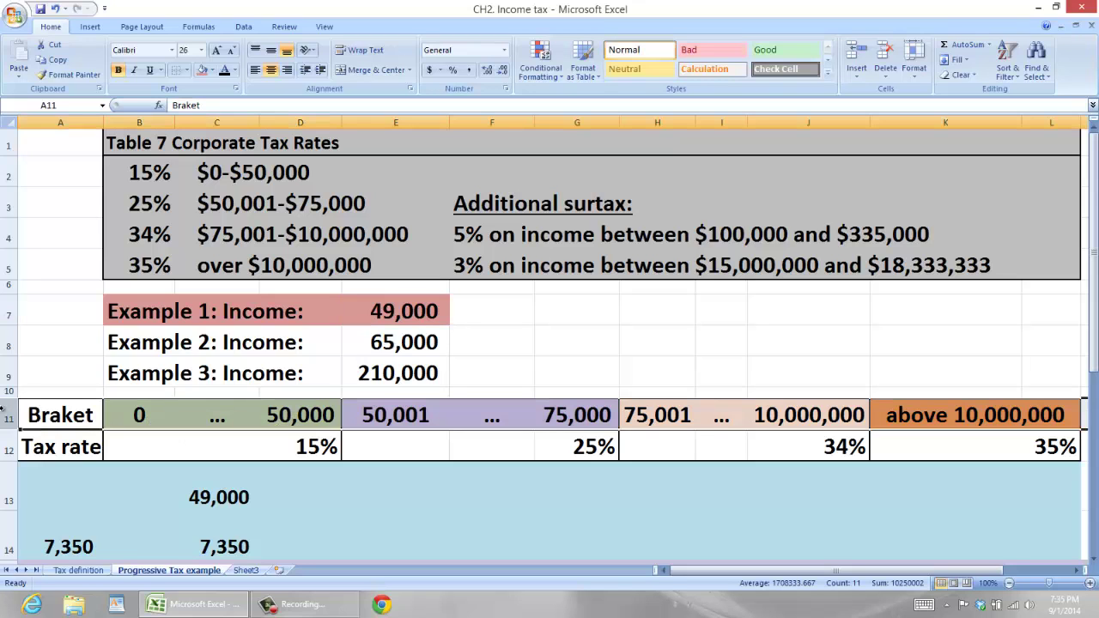
left_click_drag(147, 416, 295, 444)
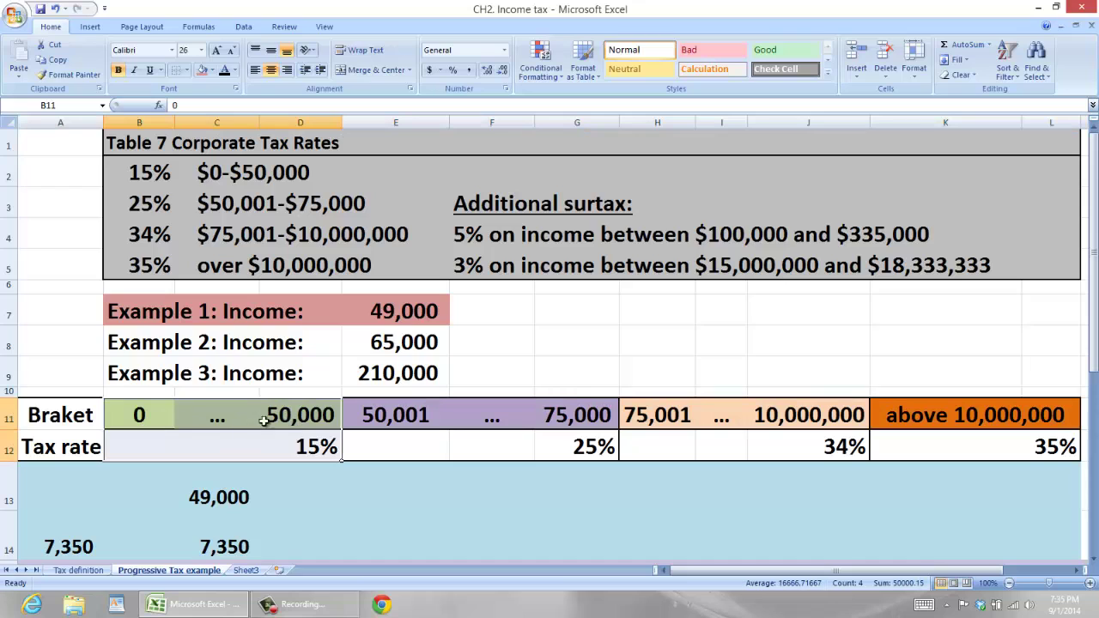
left_click(301, 446)
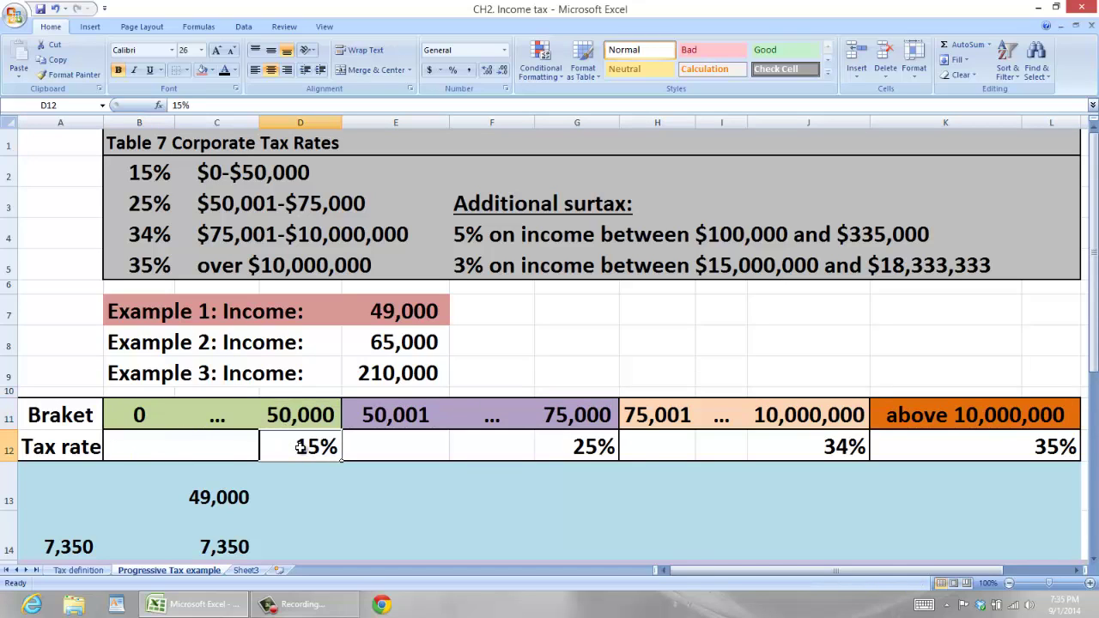
left_click(202, 71)
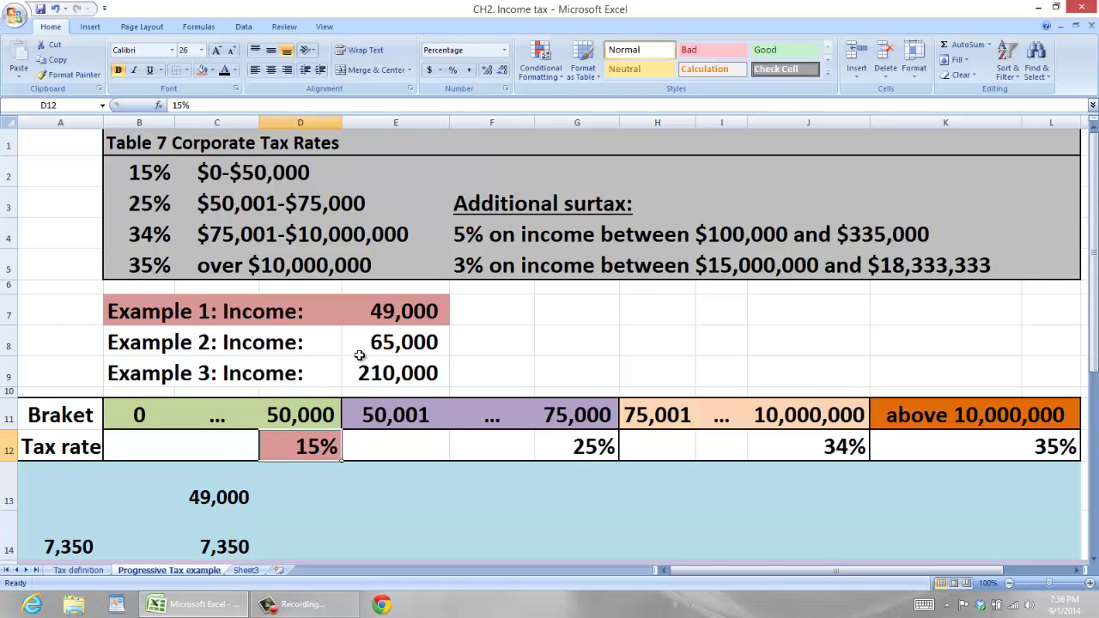
Highlight the Example 1 tax result in C14 with the light red fill colour.
left_click(229, 511)
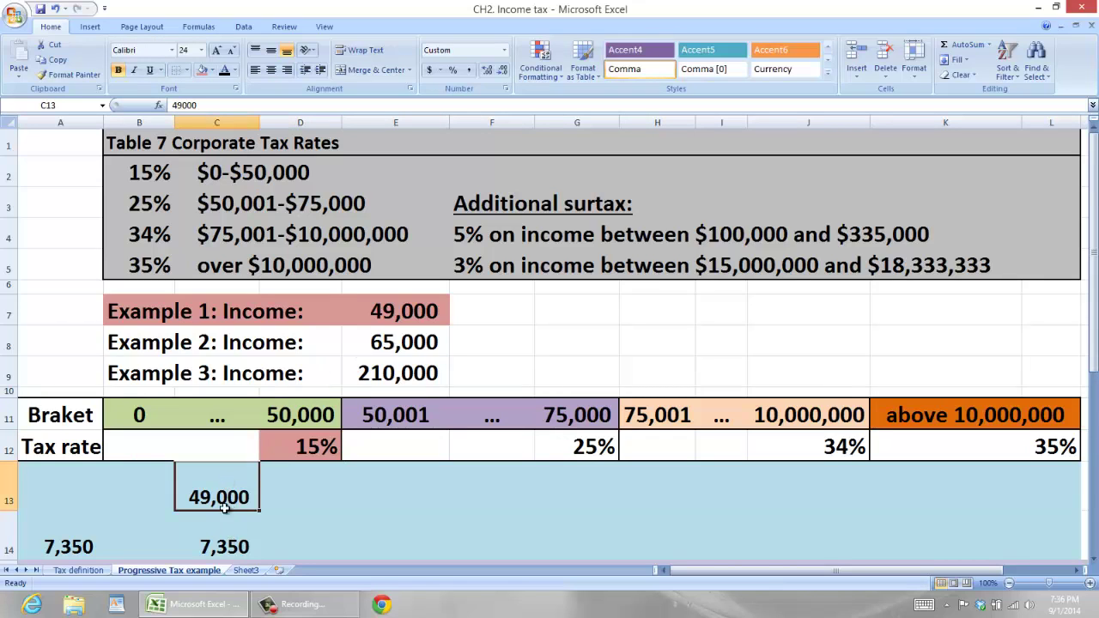
left_click(300, 447)
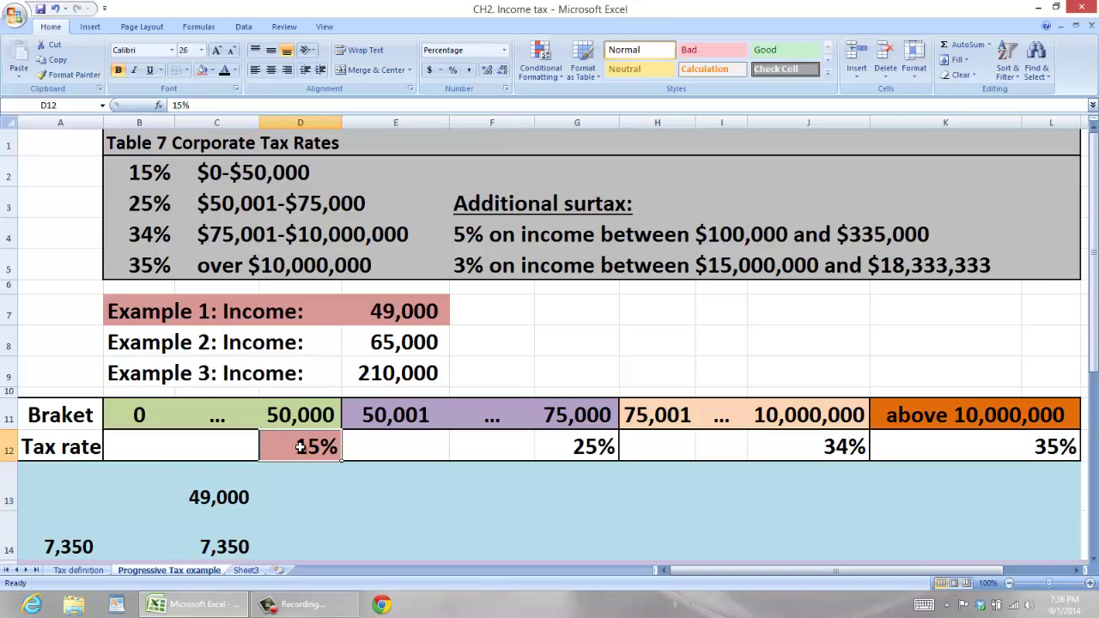
left_click(228, 549)
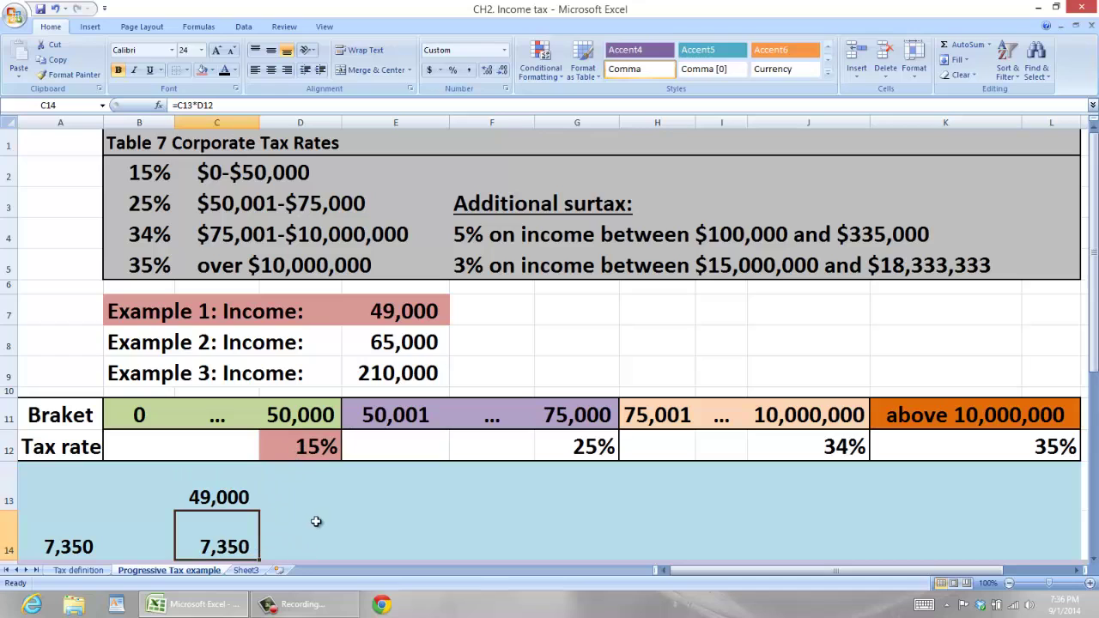
left_click(203, 72)
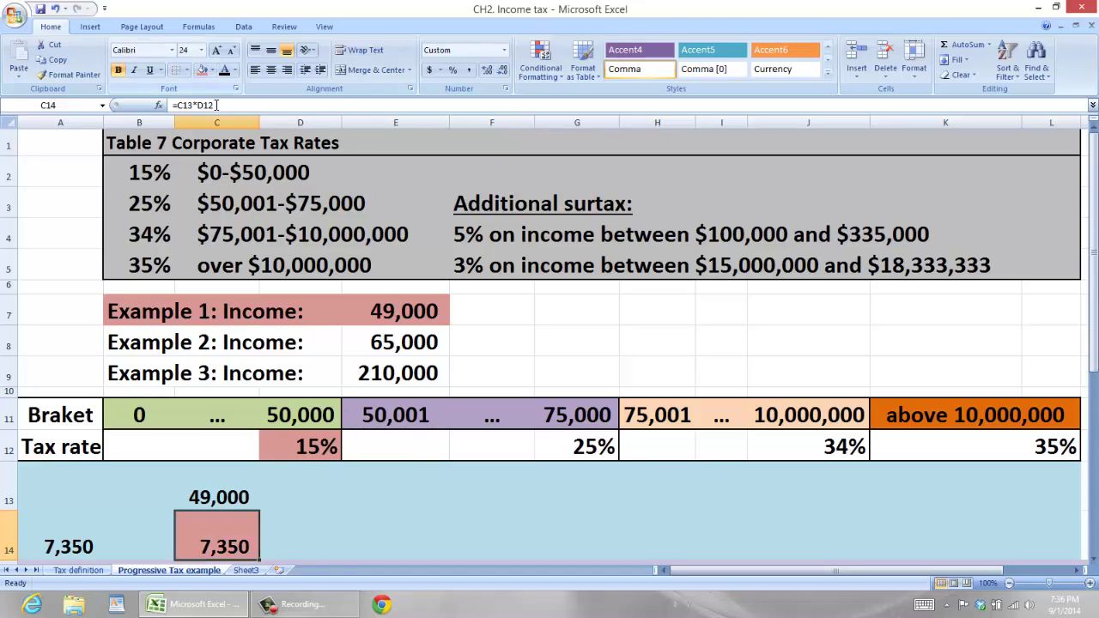
Hide rows 13 and 14, which hold the Example 1 calculation.
left_click_drag(422, 446, 975, 486)
left_click(591, 444)
left_click(793, 447)
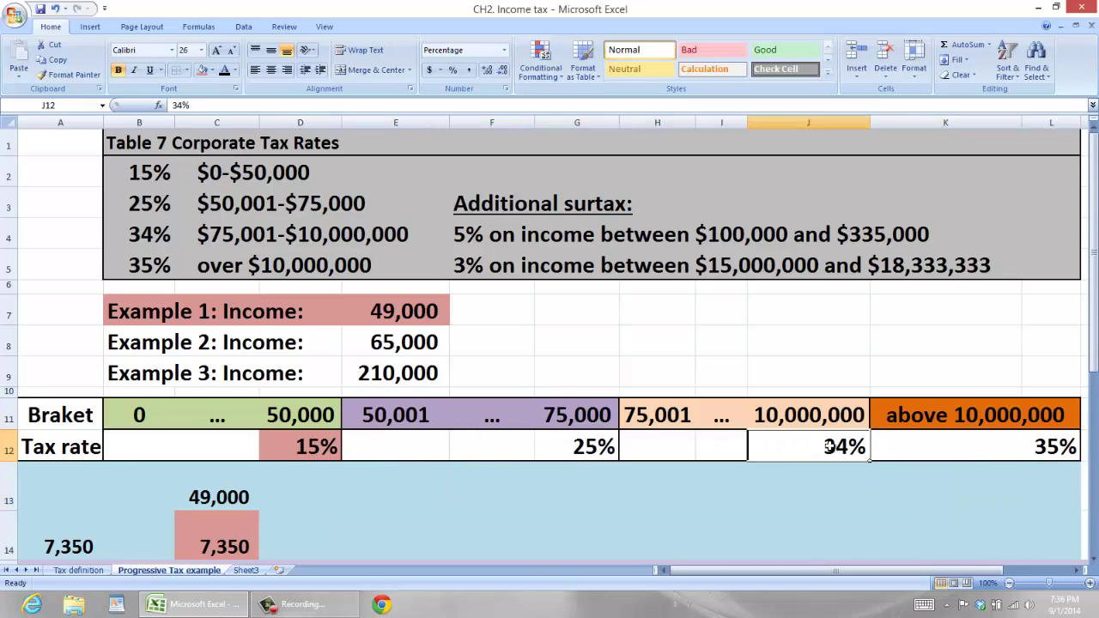
left_click(976, 453)
left_click_drag(10, 487, 17, 528)
right_click(23, 530)
left_click(40, 499)
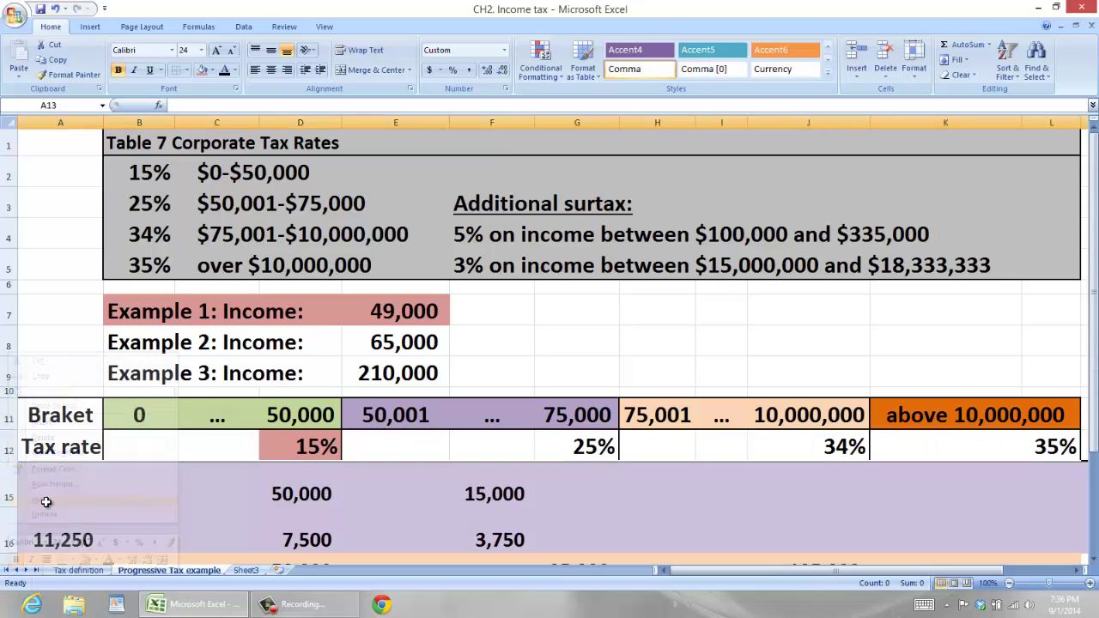
Highlight the Example 2 income row, B8:E8, and the 25% tax rate in G12 with the light red fill colour.
left_click_drag(136, 354, 403, 343)
left_click(204, 70)
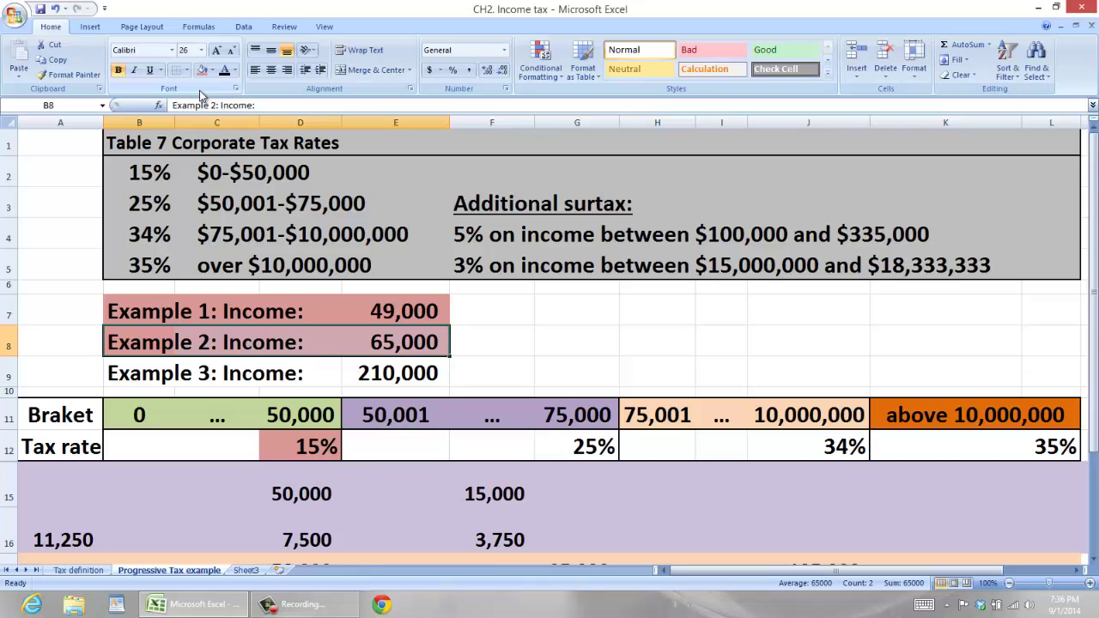
left_click_drag(141, 417, 237, 462)
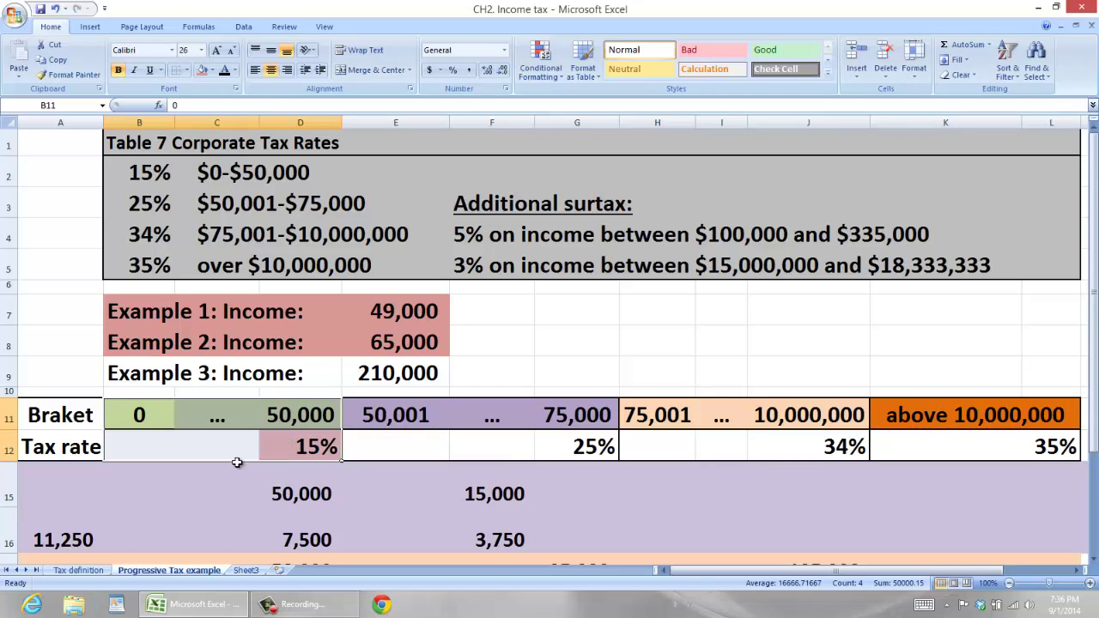
left_click_drag(401, 415, 570, 448)
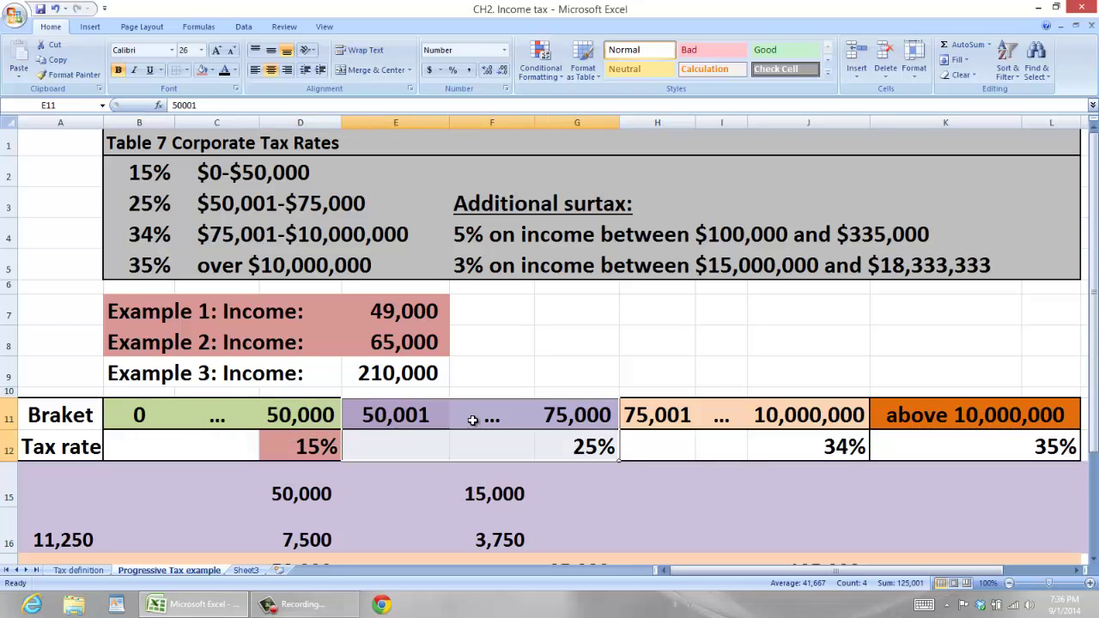
left_click(584, 445)
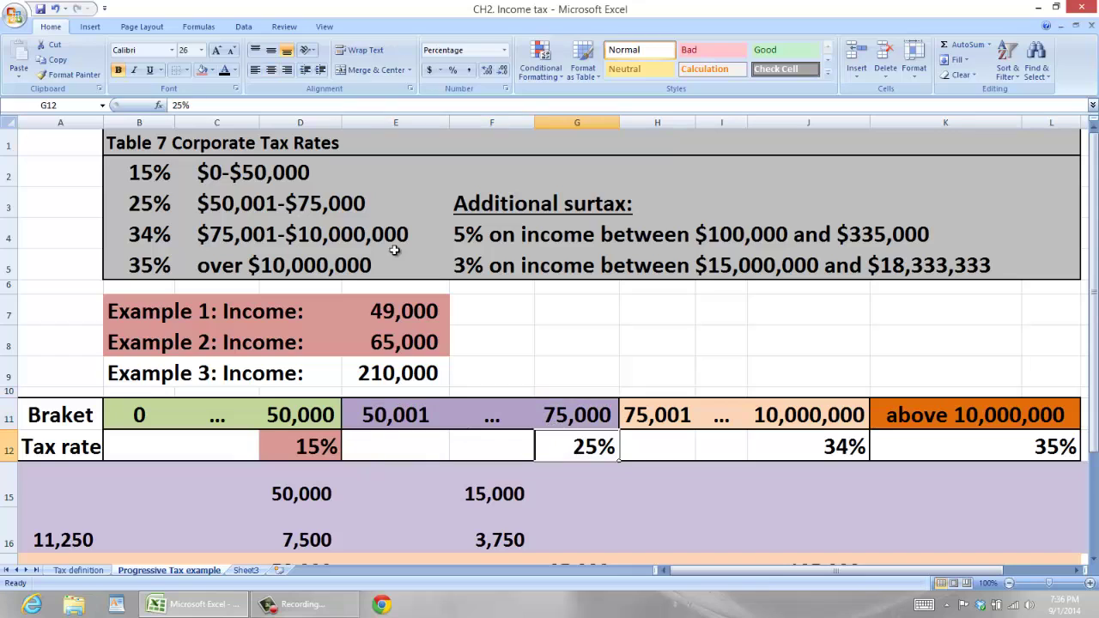
left_click(202, 74)
Highlight the Example 2 income portion taxed in the first bracket, cell D15, with the light red fill colour.
left_click_drag(666, 421, 785, 440)
left_click_drag(669, 441, 1030, 444)
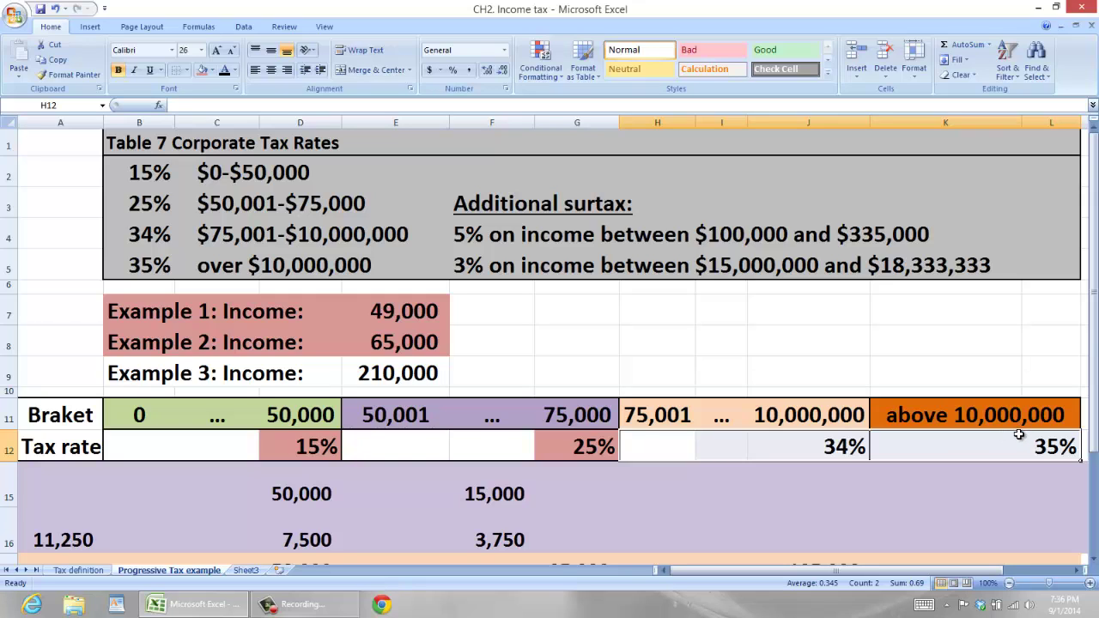
left_click(407, 347)
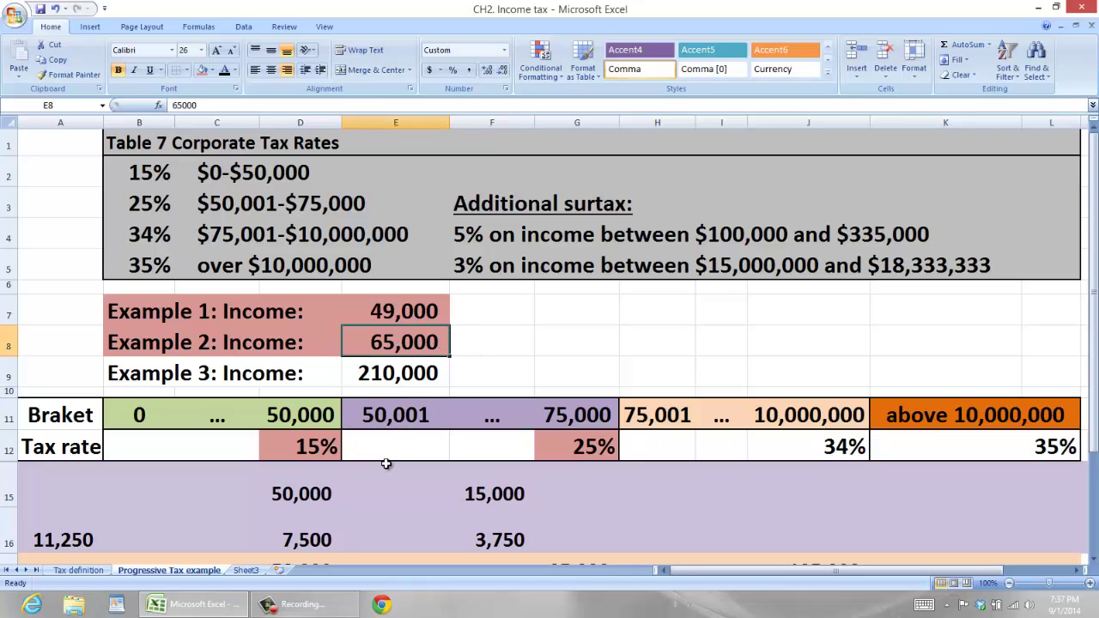
left_click(319, 493)
left_click(202, 69)
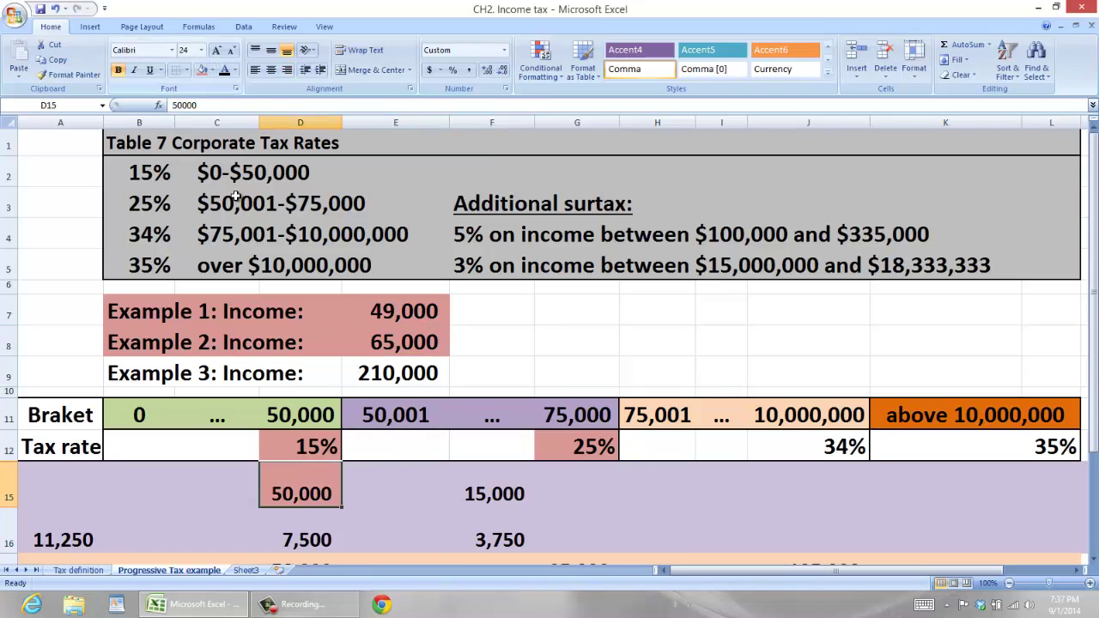
Highlight the Example 2 first-bracket tax in D16 with the light red fill and a red font colour.
left_click_drag(146, 414, 292, 415)
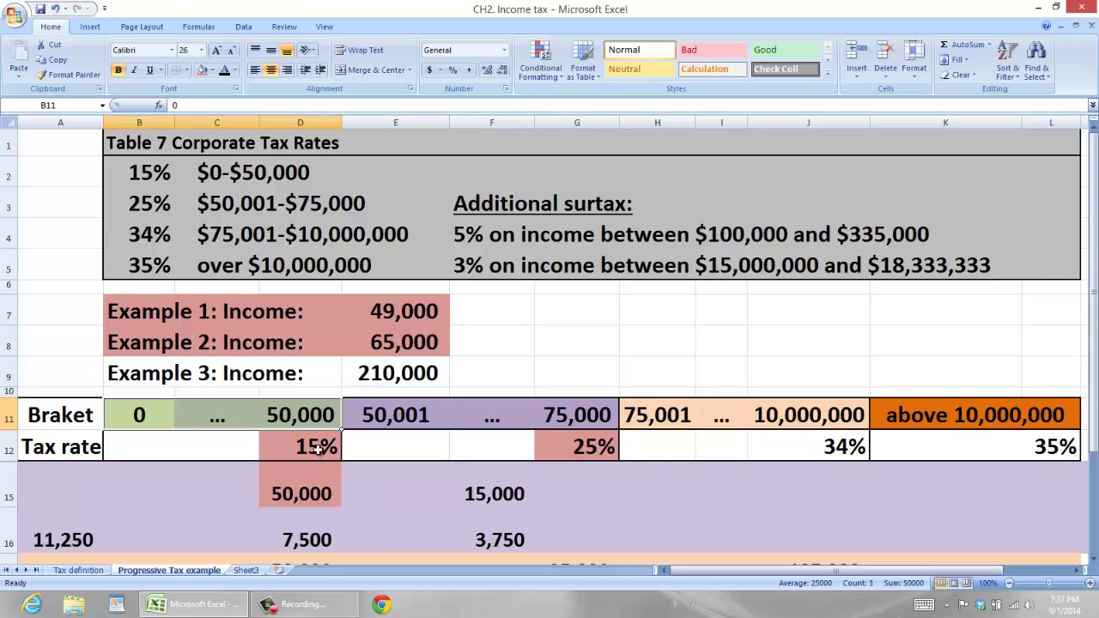
left_click(317, 450)
left_click(337, 491)
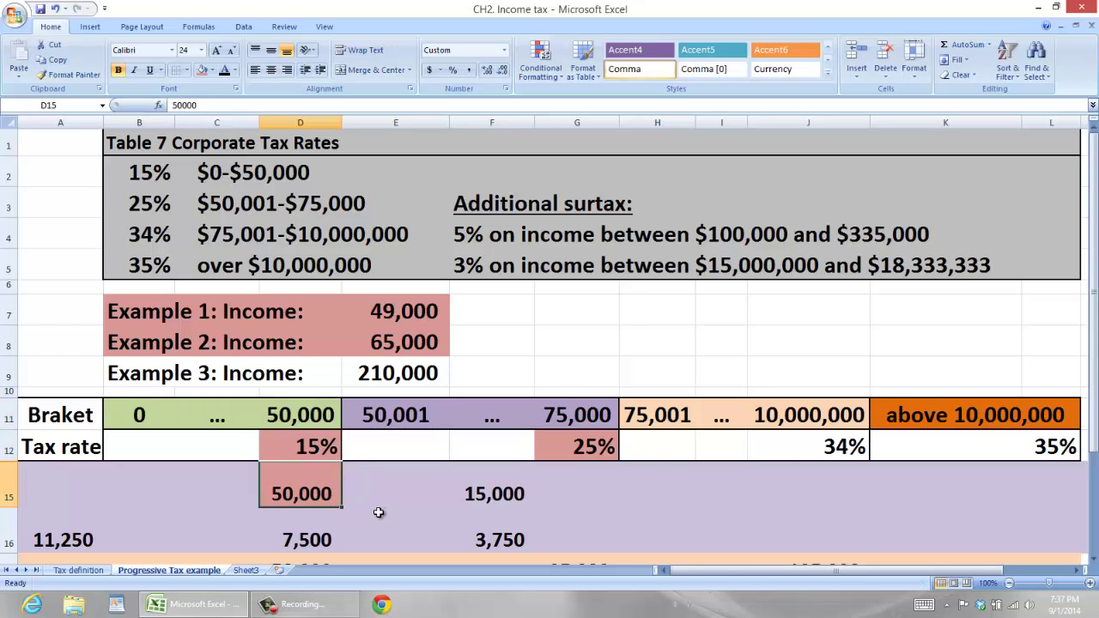
left_click(327, 538)
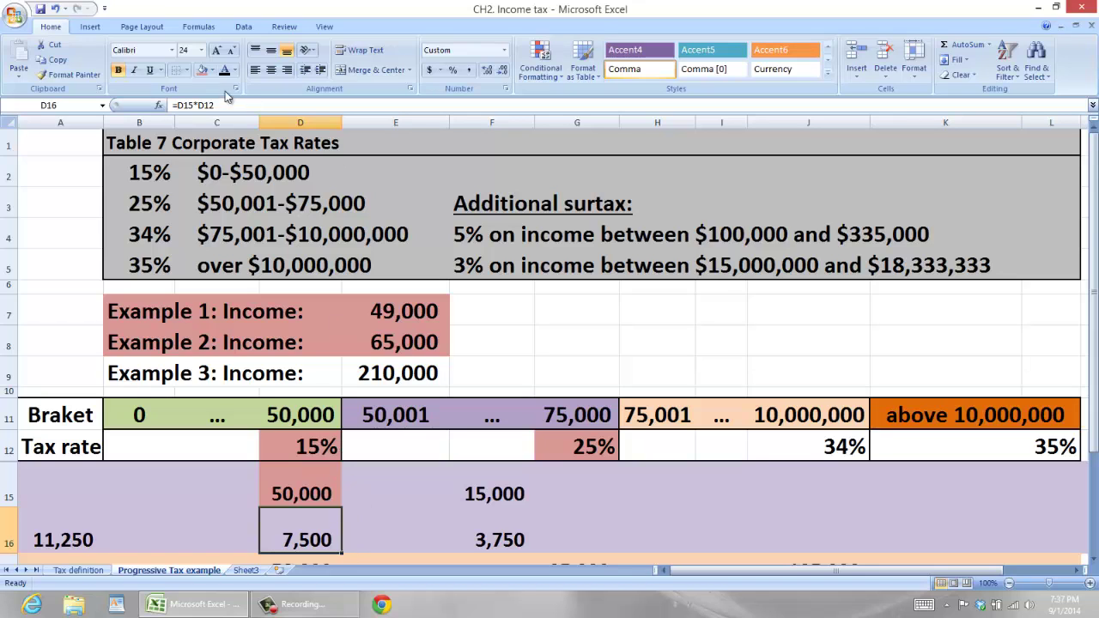
left_click(202, 70)
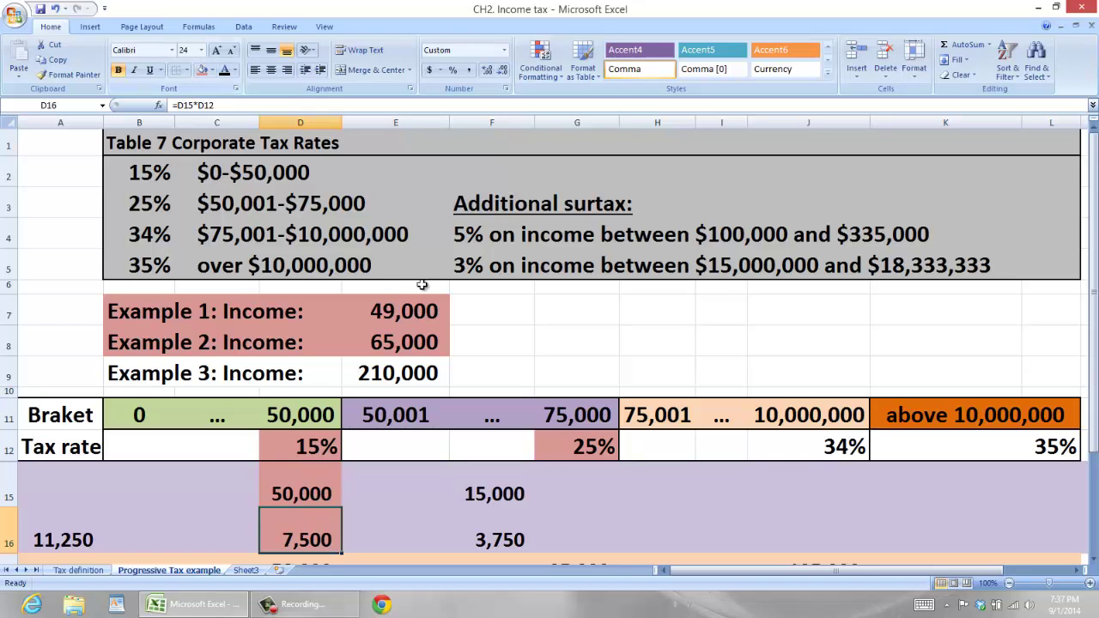
left_click(234, 70)
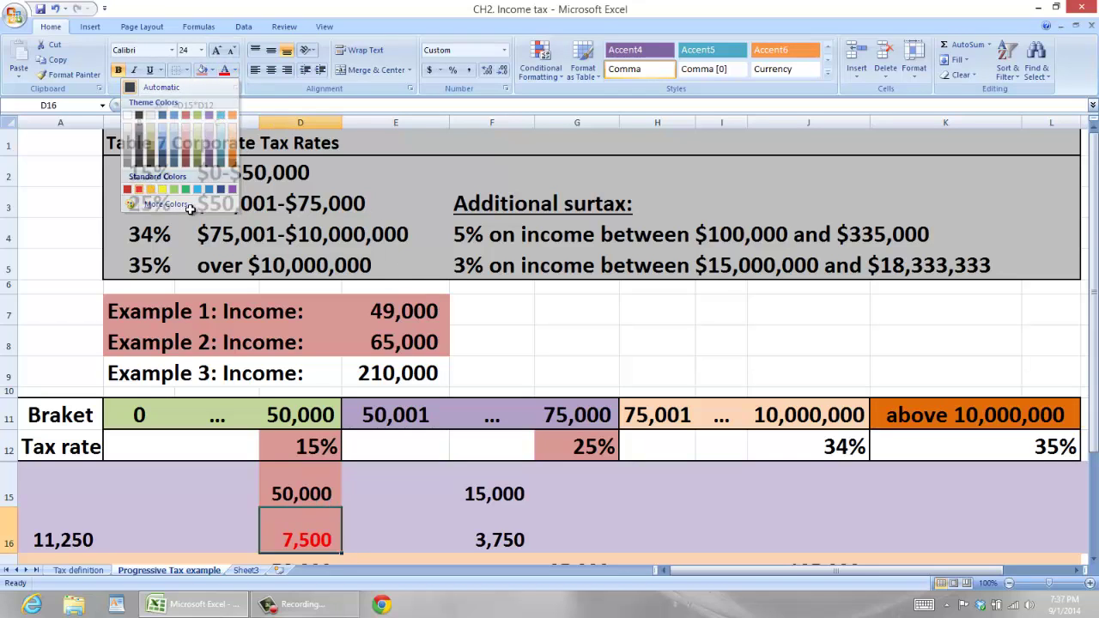
left_click(143, 189)
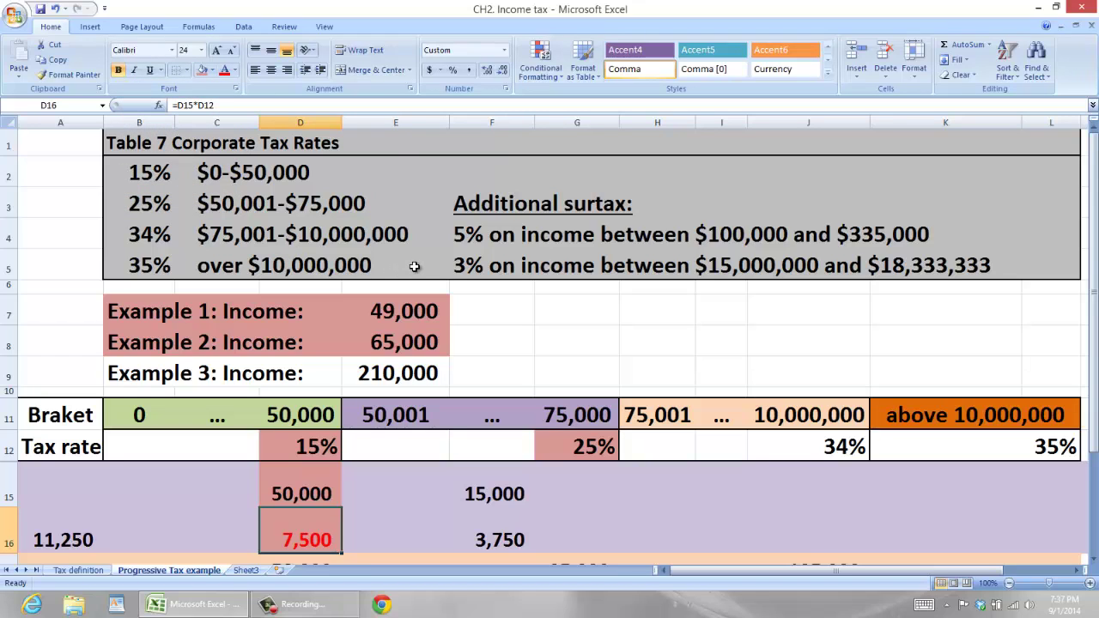
Colour the Example 2 income portion taxed in the second bracket, cell F15, with the red font.
left_click(321, 494)
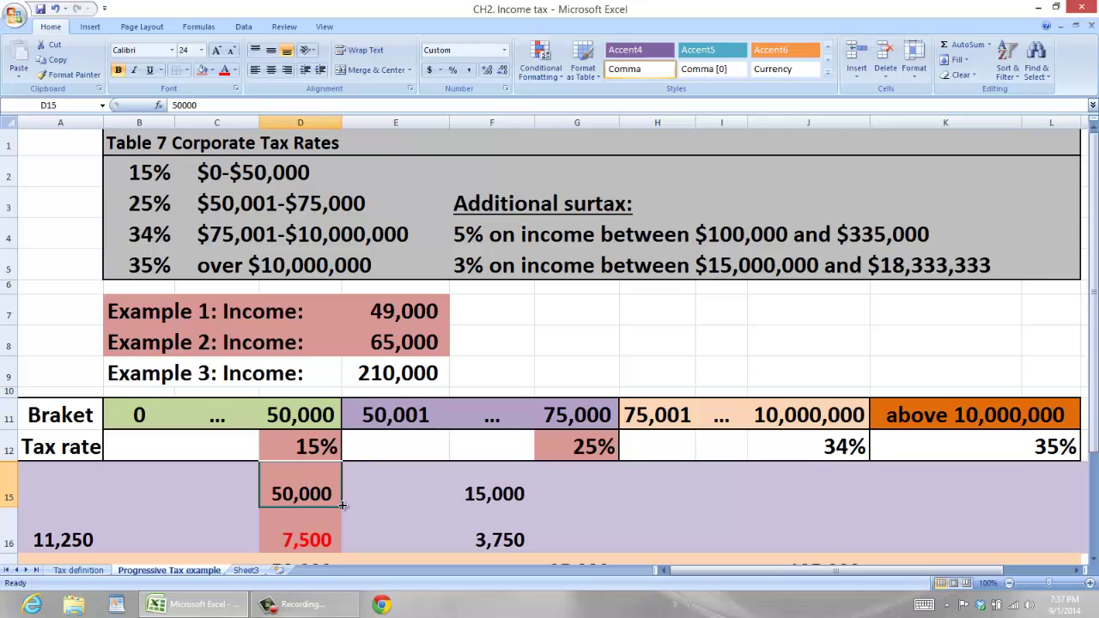
left_click(466, 494)
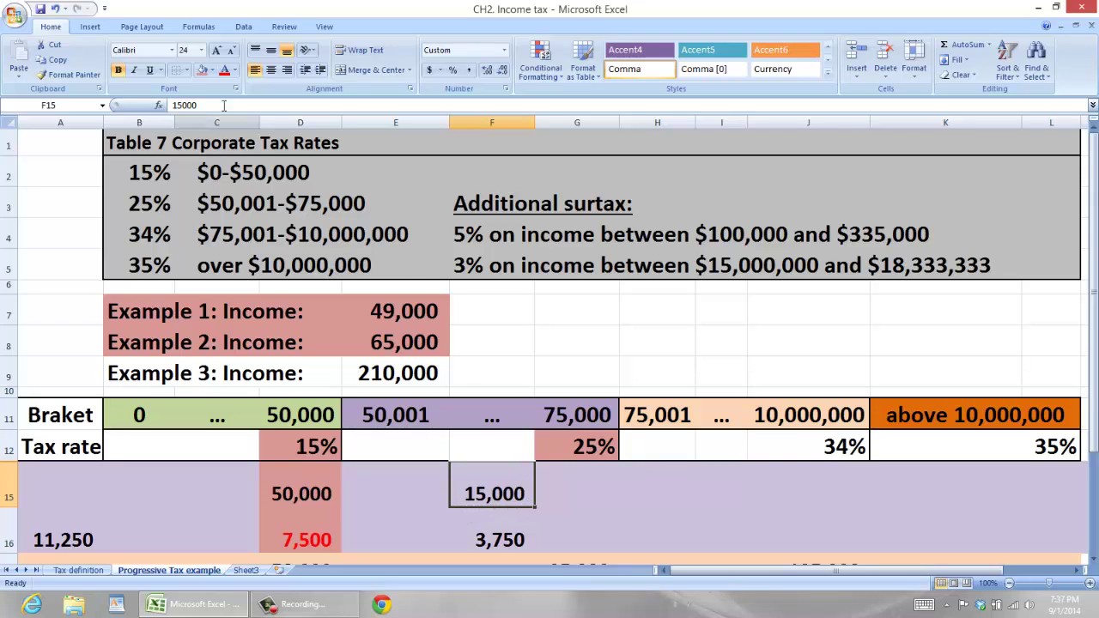
left_click(224, 70)
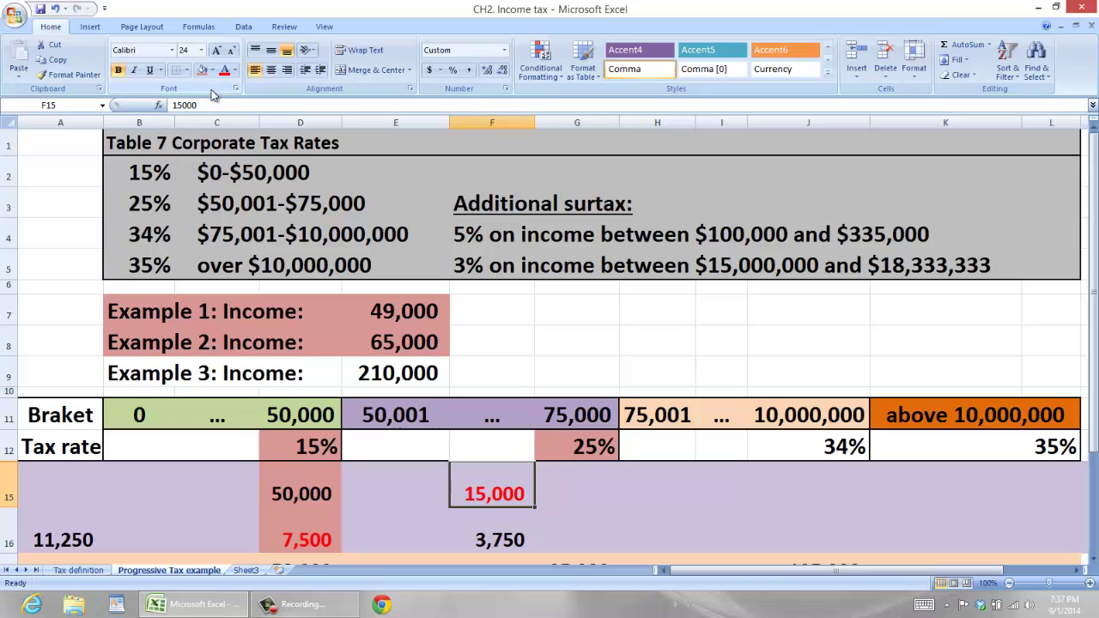
Trace the second-bracket portion and its 25% rate, and colour the resulting tax in F16 with the red font.
left_click(410, 348)
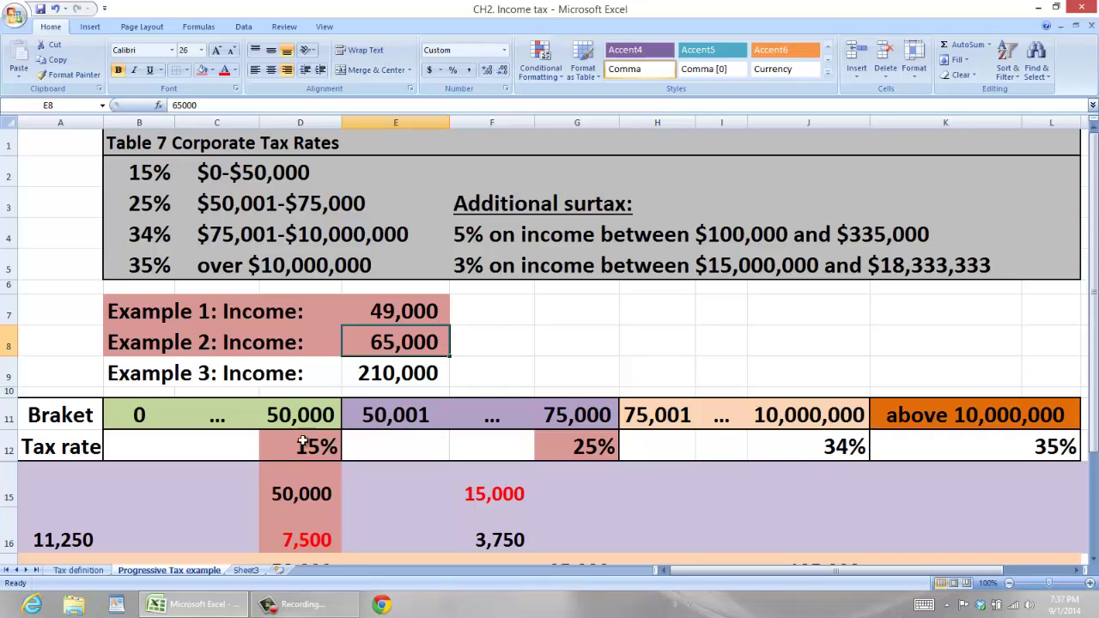
left_click(297, 483)
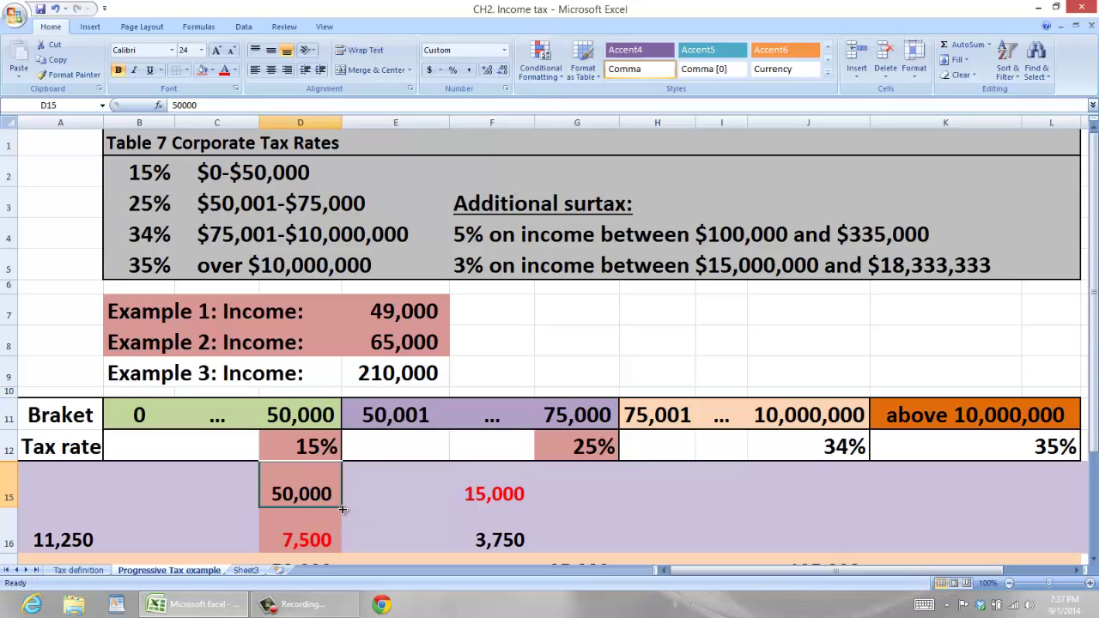
left_click(472, 486)
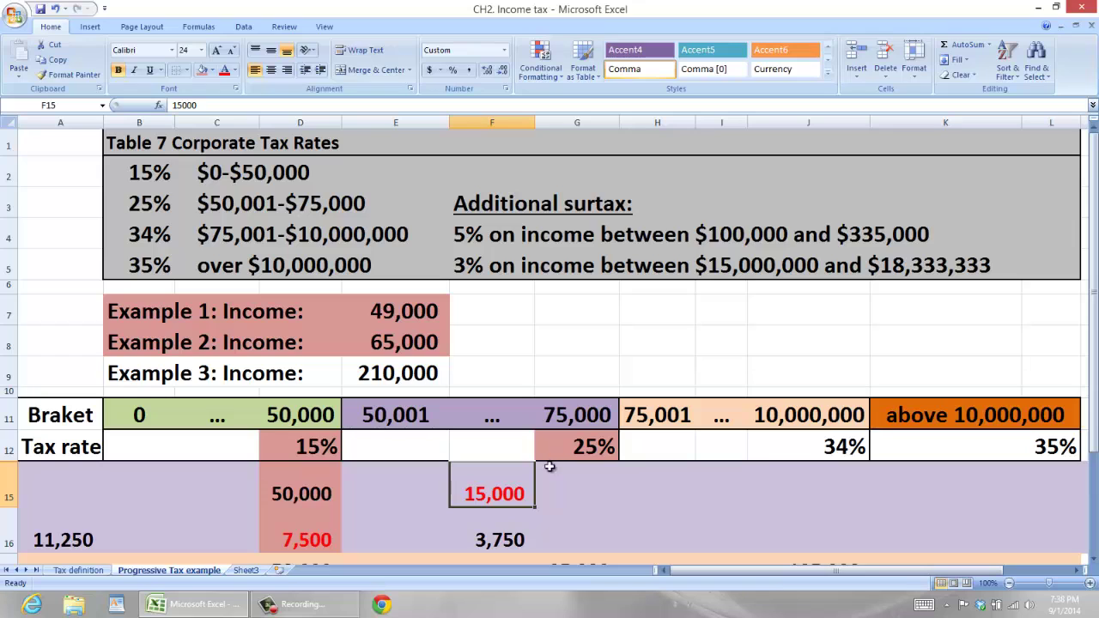
left_click_drag(391, 416, 564, 455)
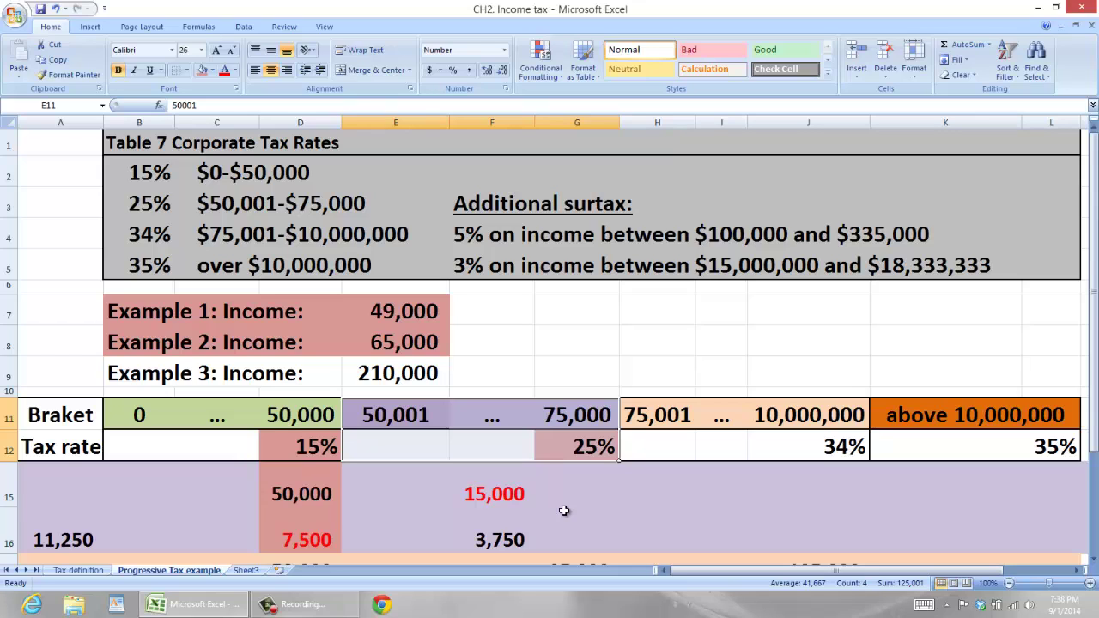
left_click(510, 498)
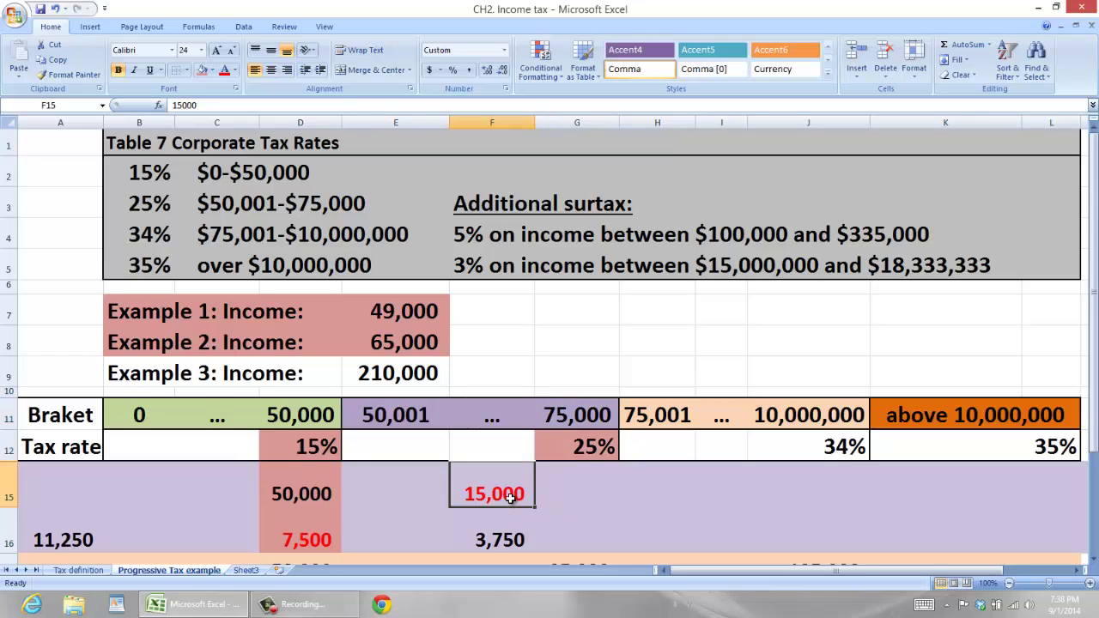
left_click(587, 448)
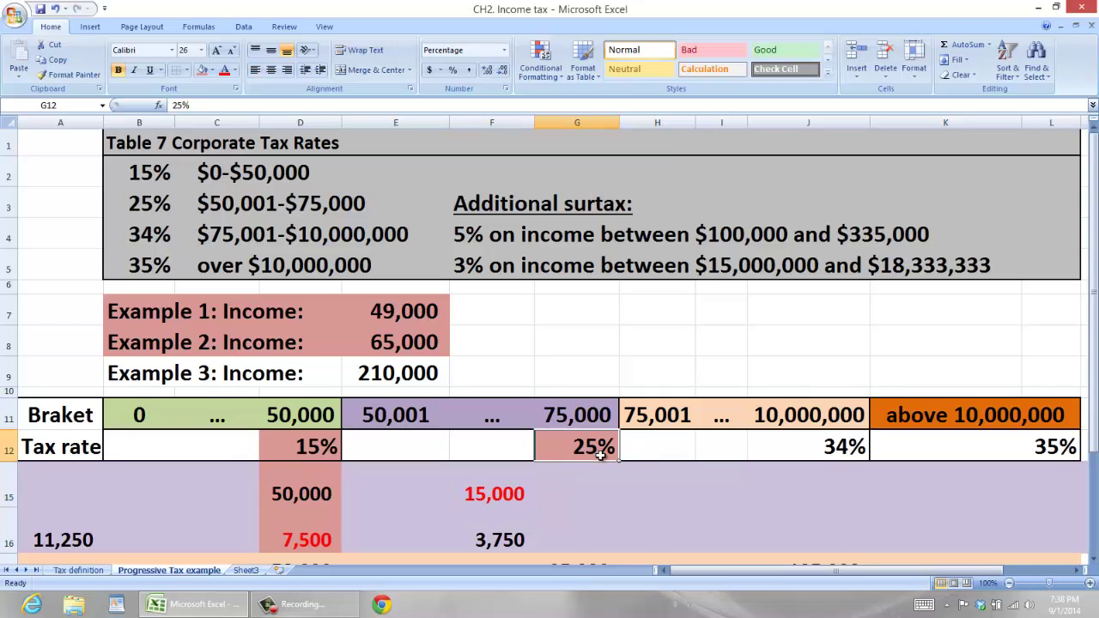
left_click(510, 549)
left_click(225, 72)
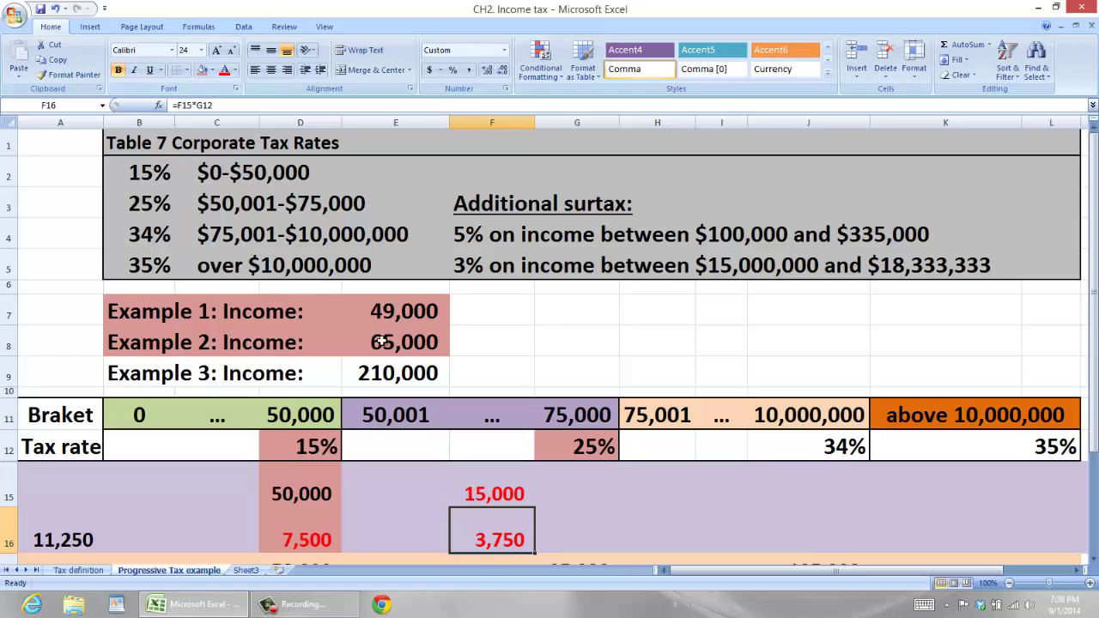
Highlight the total Example 2 tax in A16 with the light red fill colour.
left_click(309, 544)
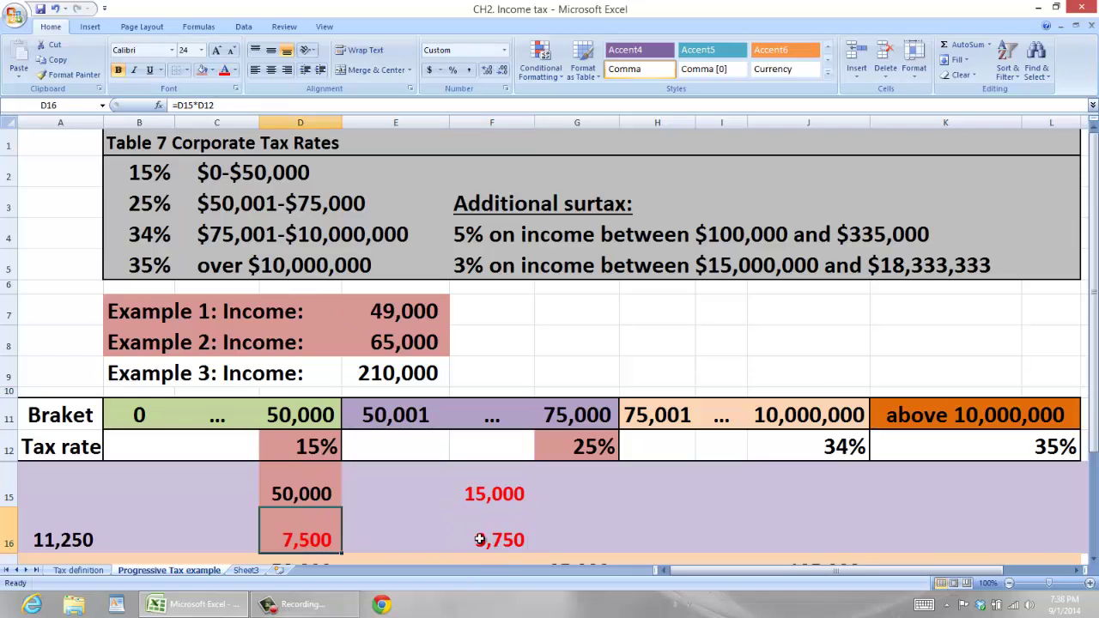
left_click(484, 543)
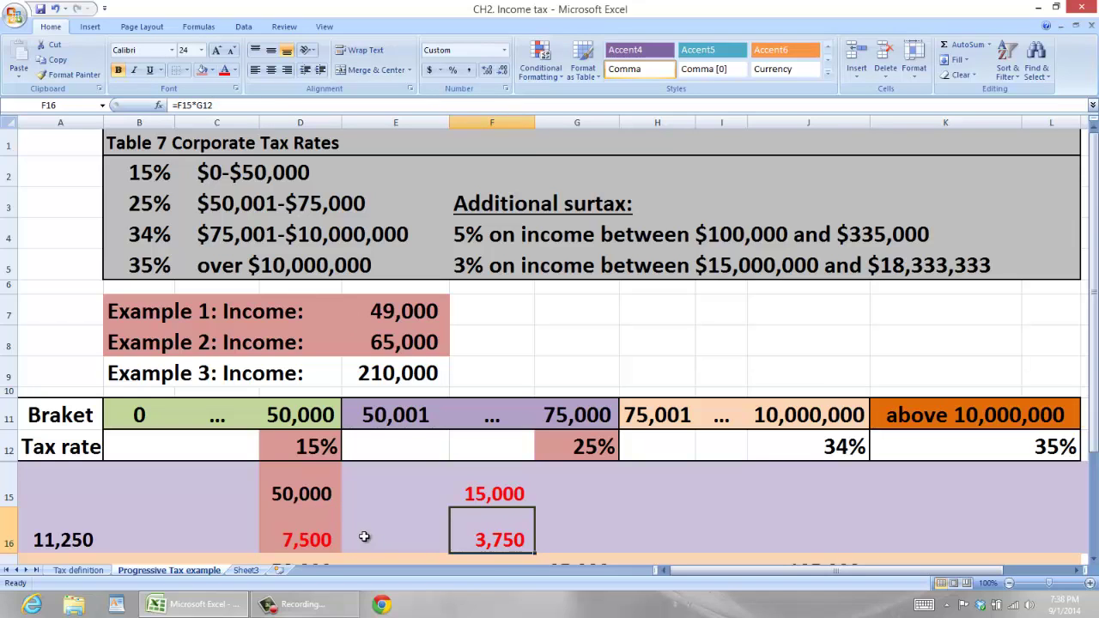
left_click(75, 534)
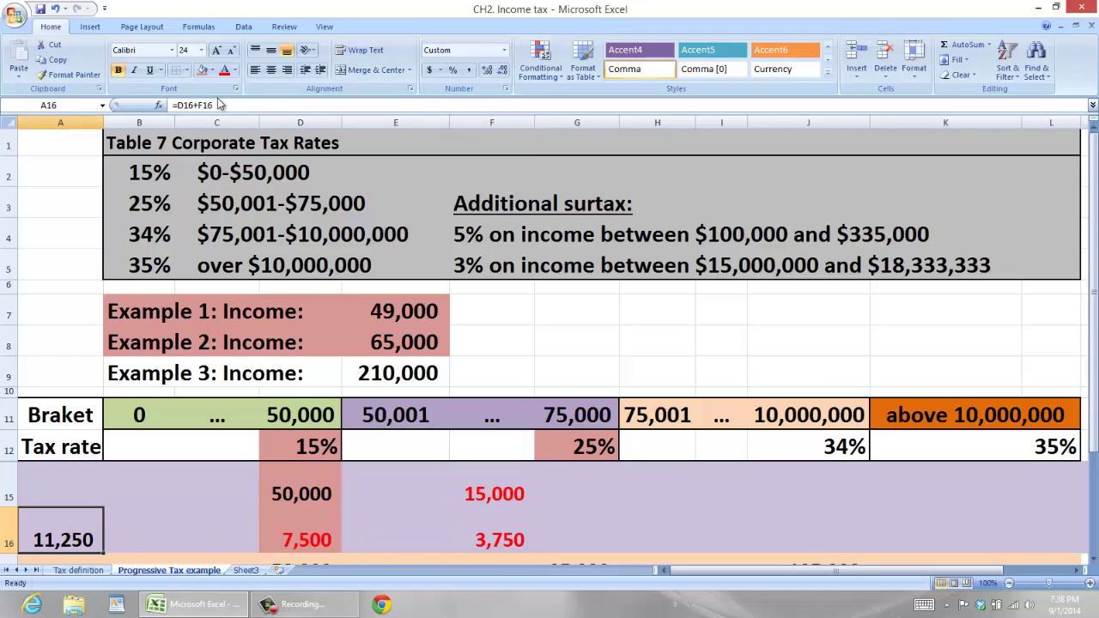
left_click(204, 72)
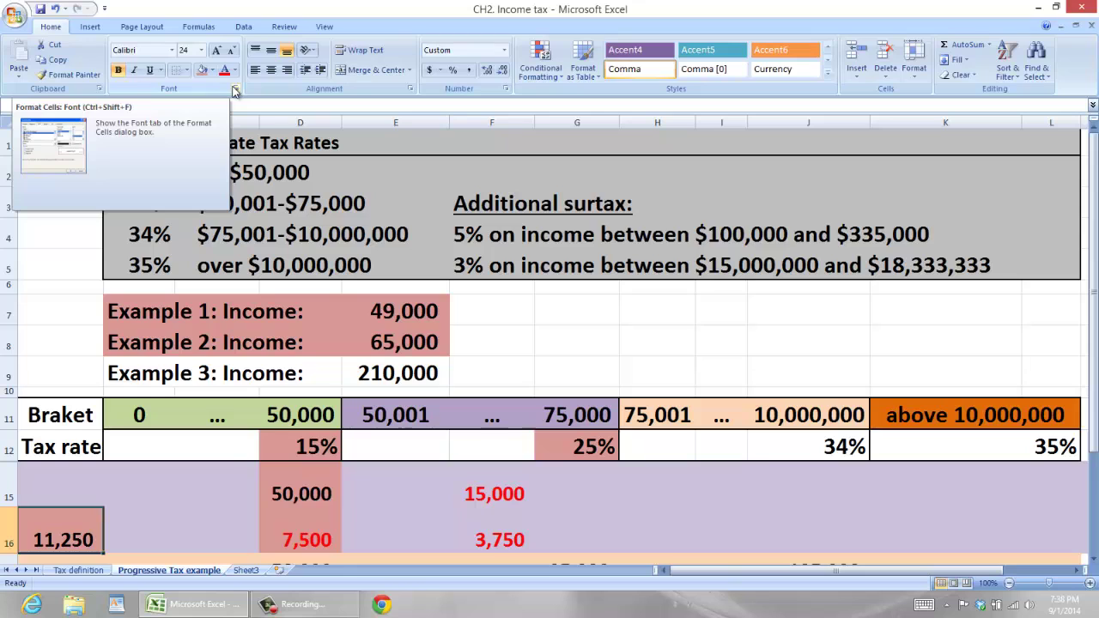
Review the Example 2 income in E8 against the 25% rate in G12 and the bracket portions in D15 and F15.
left_click(397, 343)
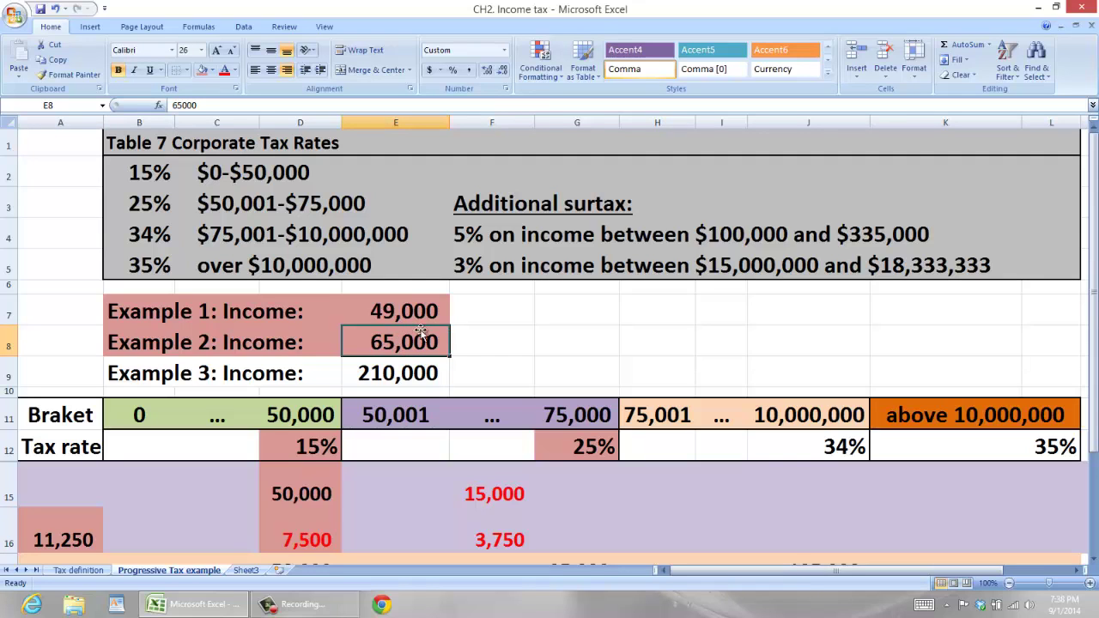
left_click(587, 437)
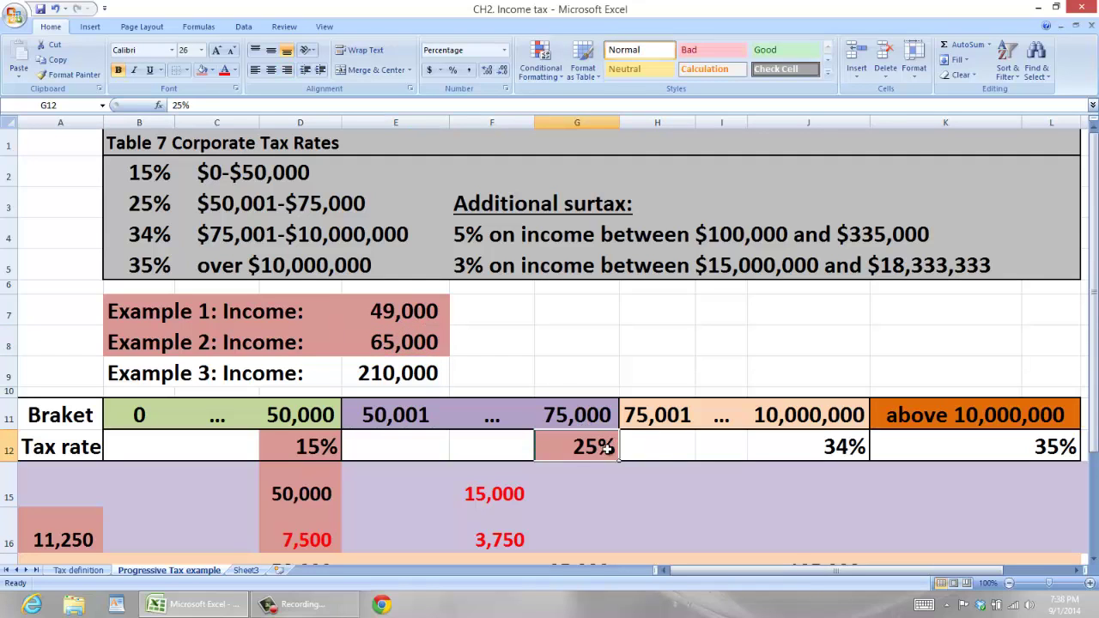
left_click(400, 345)
left_click(590, 448)
left_click(287, 492)
left_click(492, 504)
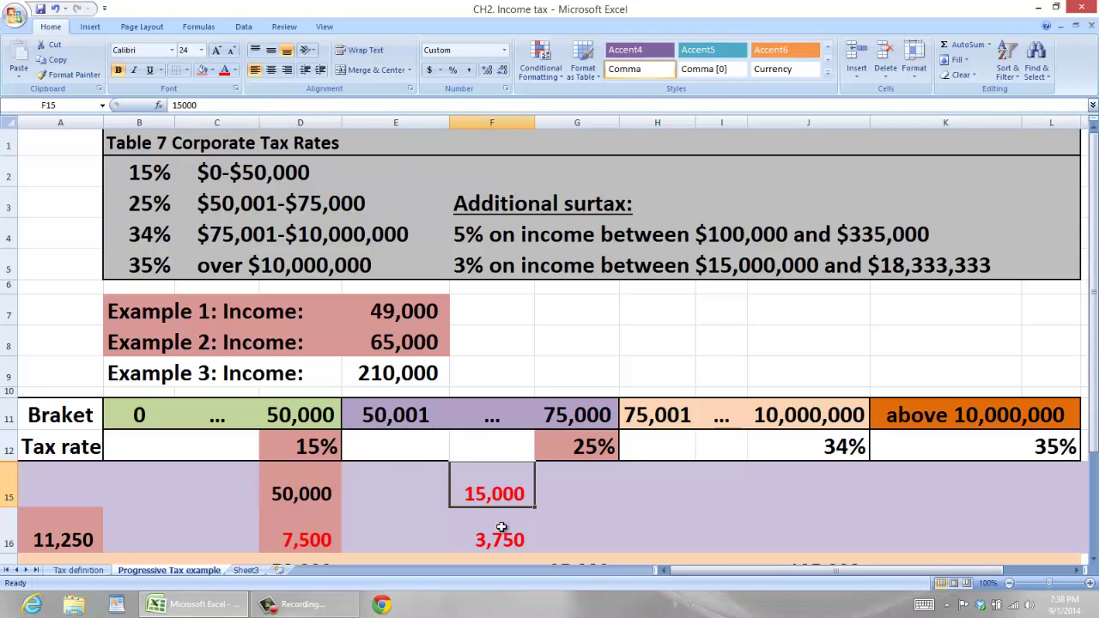
Hide rows 15 and 16, which hold the Example 2 calculation.
left_click_drag(9, 485, 9, 523)
right_click(8, 524)
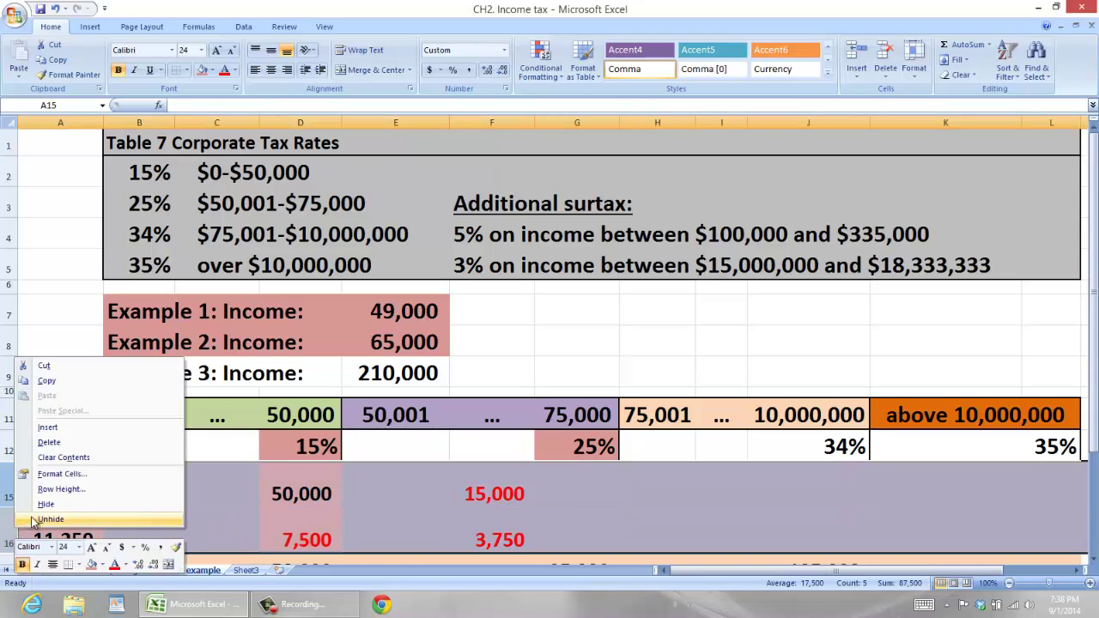
left_click(38, 504)
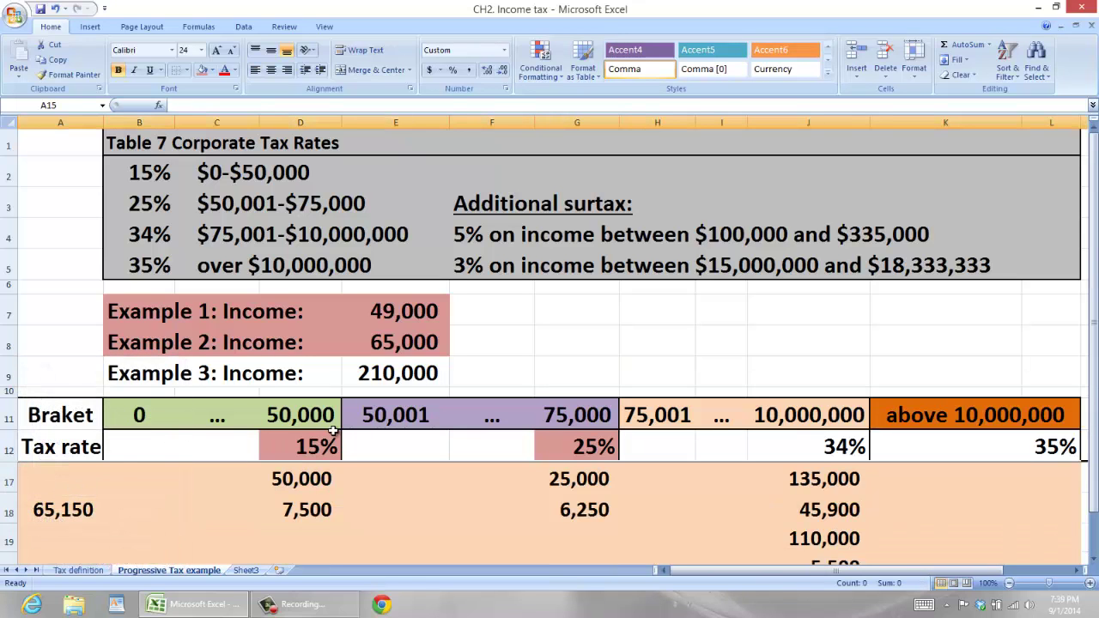
Highlight the Example 3 income row, B9:E9, and the 34% tax rate in J12 with the light red fill colour.
scroll(334, 431, "down", 1)
left_click(163, 279)
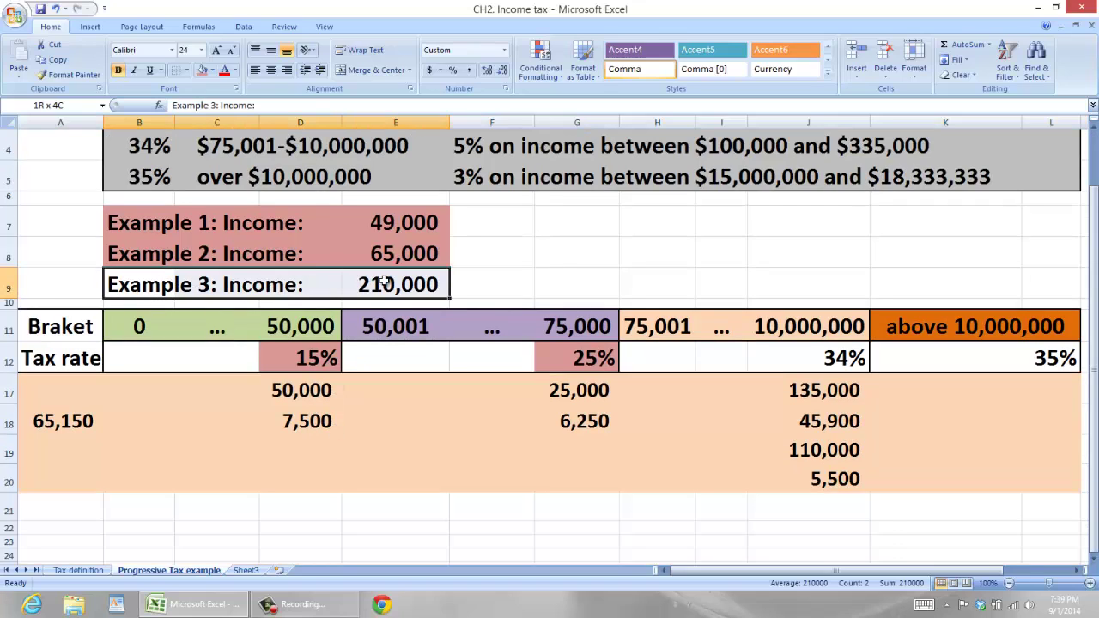
left_click(202, 70)
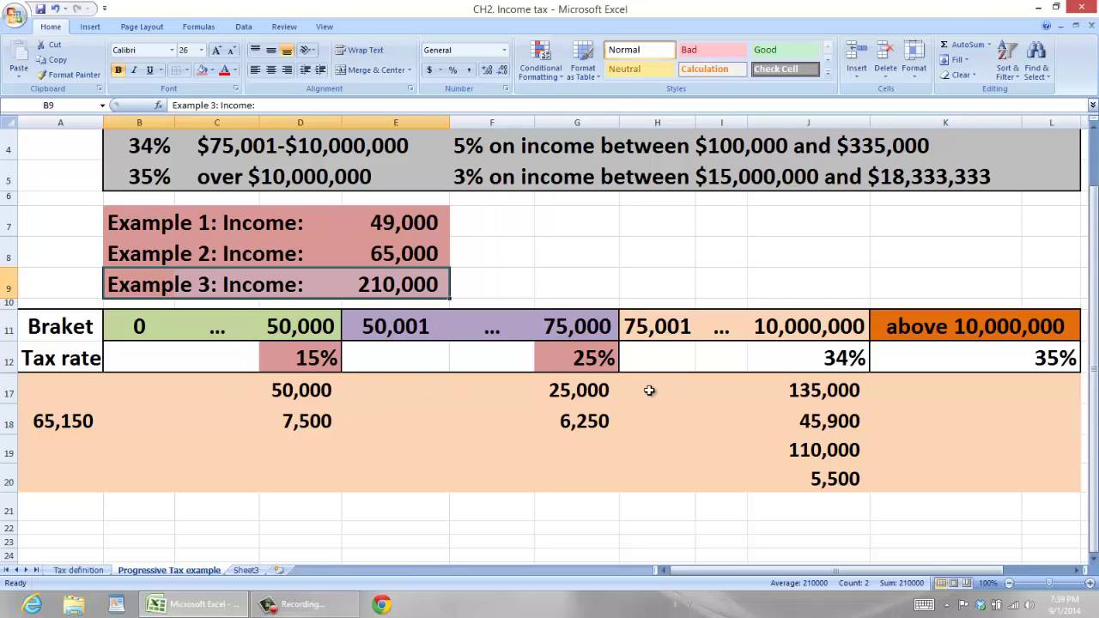
left_click(646, 333)
left_click_drag(646, 333, 782, 340)
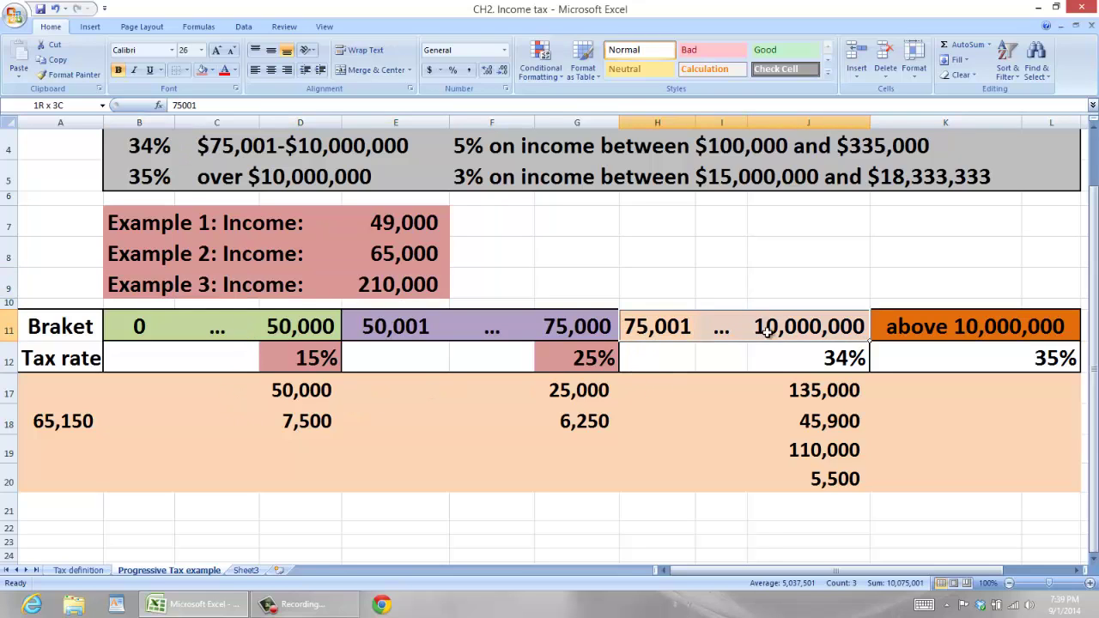
left_click(810, 356)
left_click(201, 72)
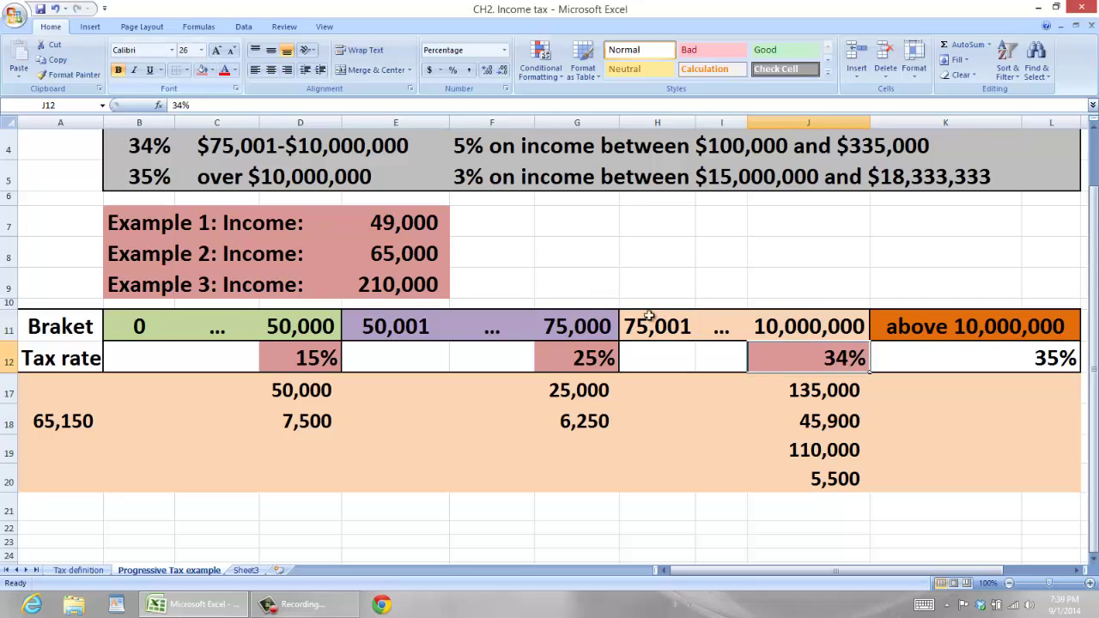
Trace the three bracket rates for Example 3 and colour the first-bracket income portion in D17 with the red font.
left_click(641, 334)
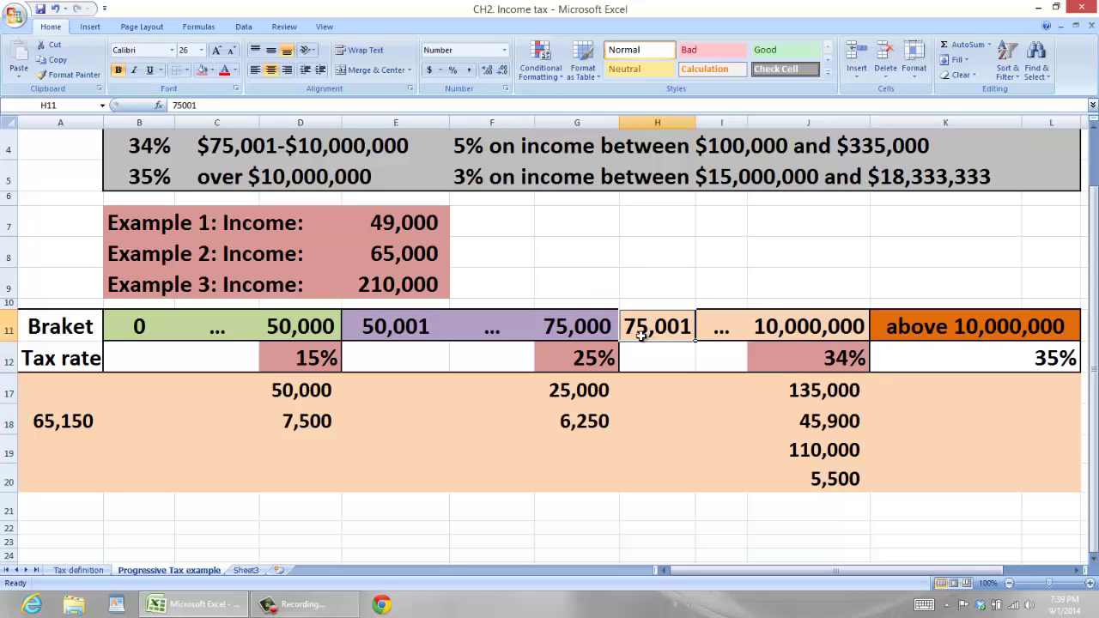
left_click(803, 336, "shift")
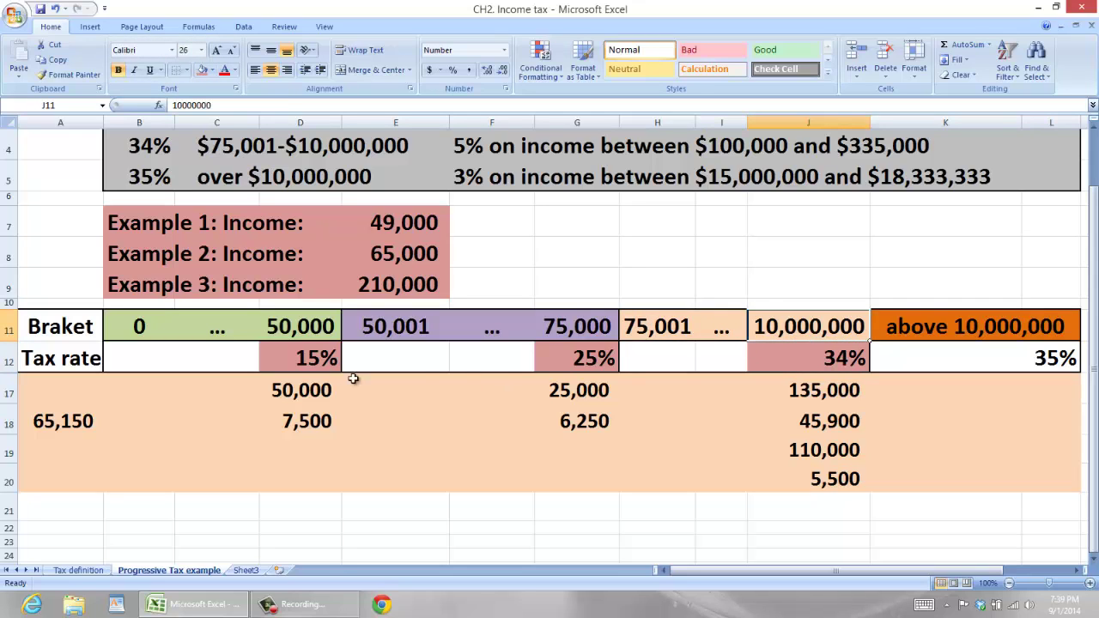
left_click(305, 364)
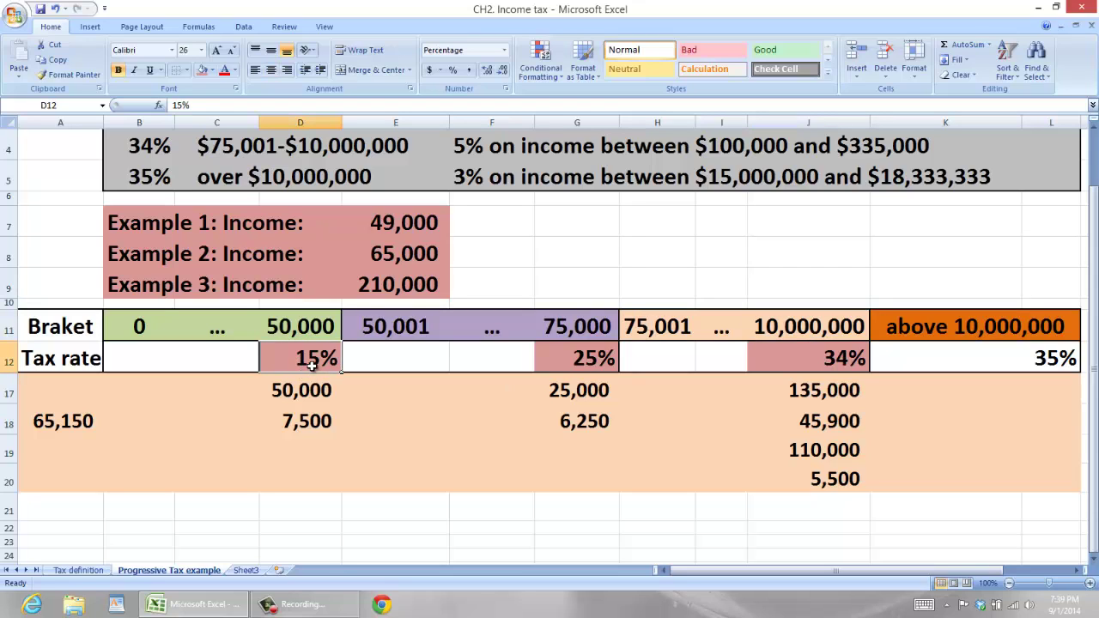
left_click(575, 362)
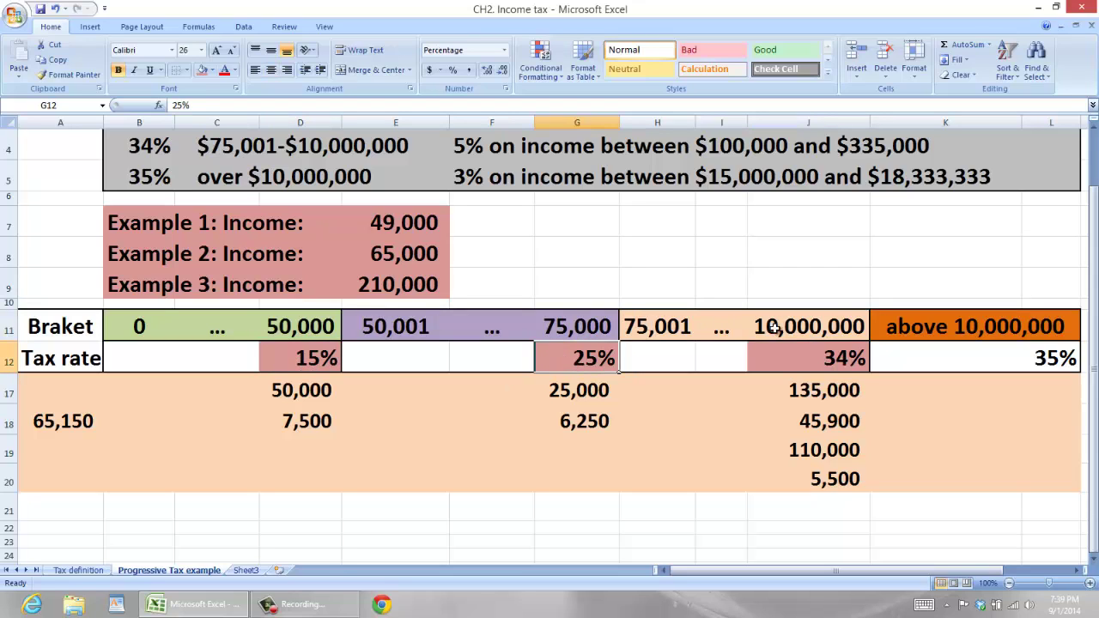
left_click(822, 354)
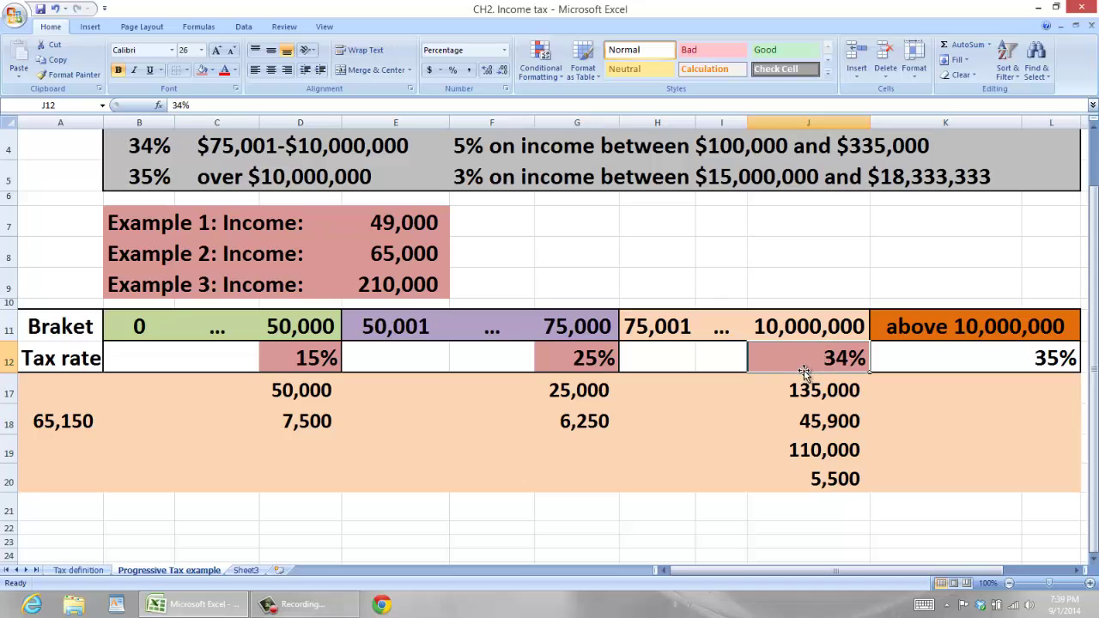
left_click(283, 391)
left_click(223, 69)
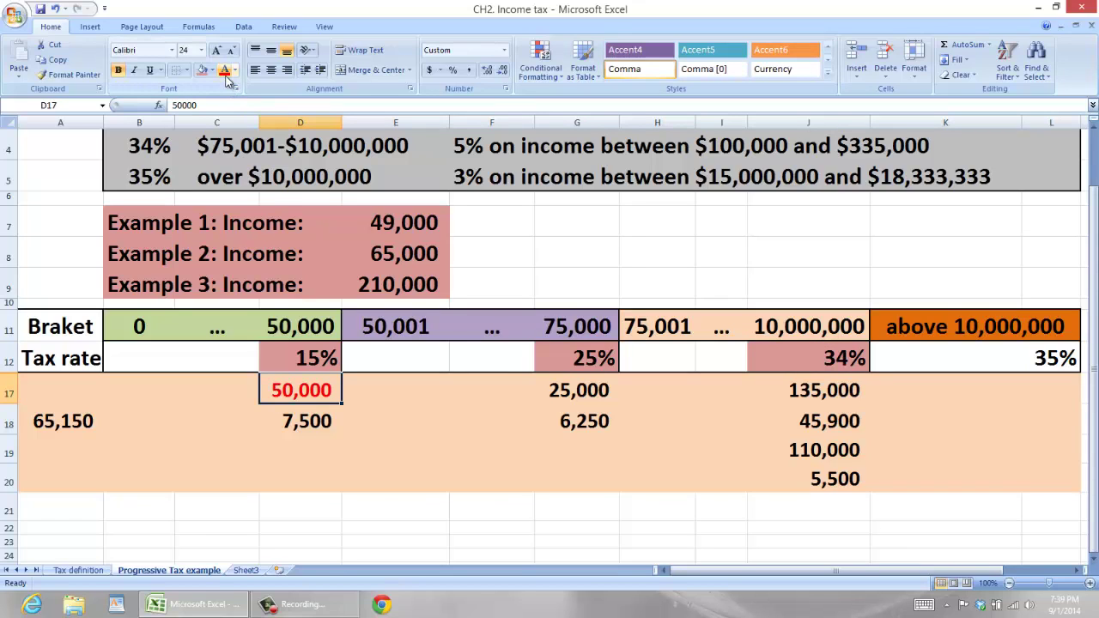
Trace the 15% rate in D12 applied to the first-bracket portion in D17 and colour the tax in D18 with the red font.
left_click(381, 295)
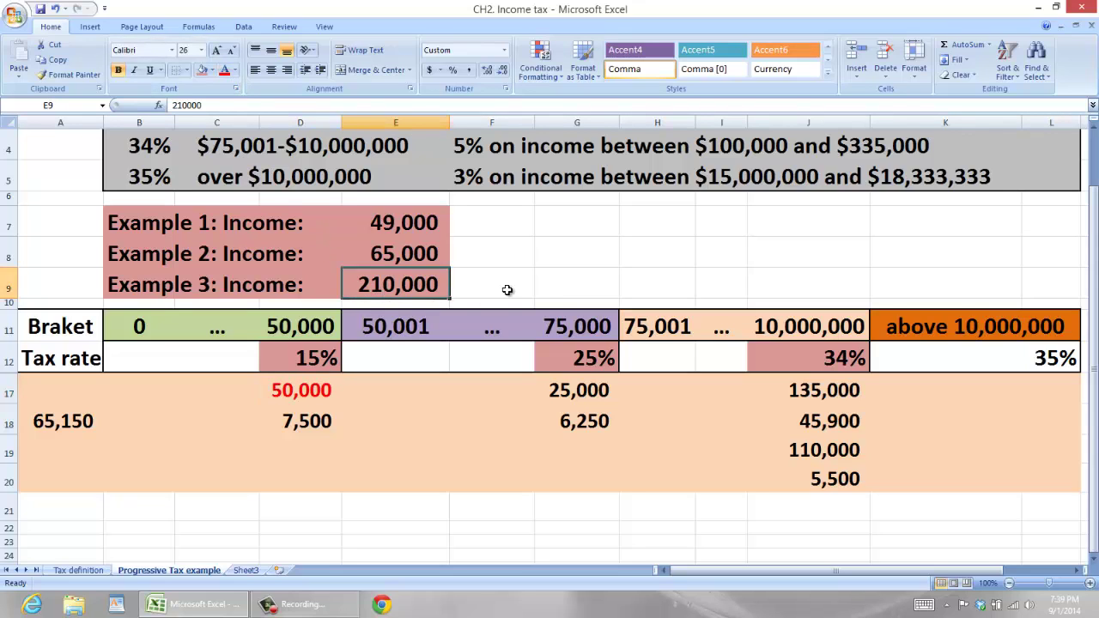
left_click(306, 389)
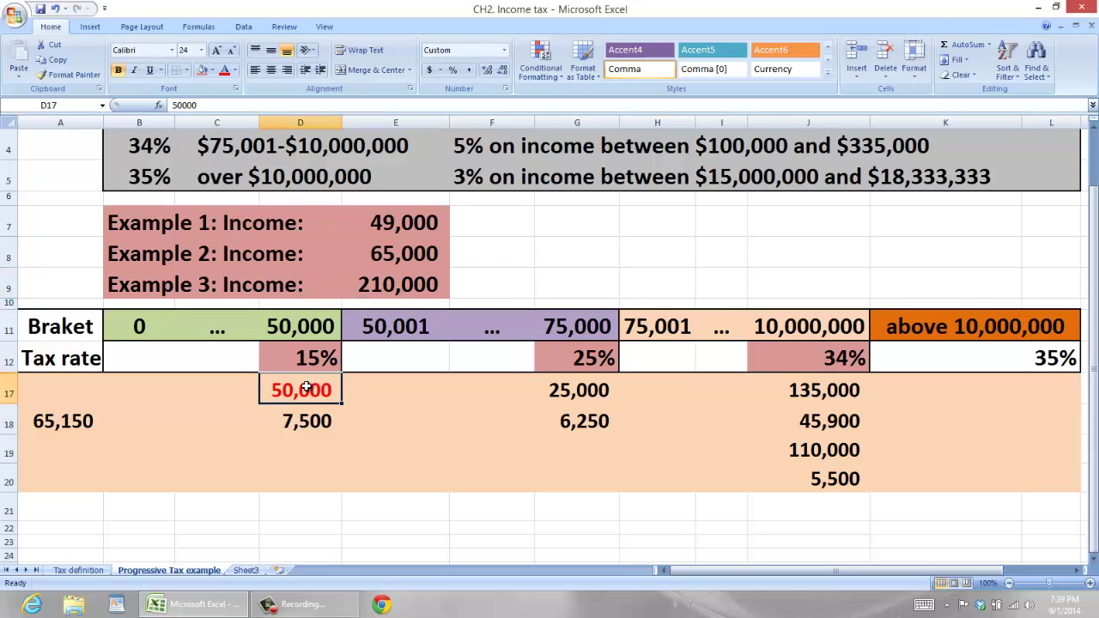
left_click(281, 348)
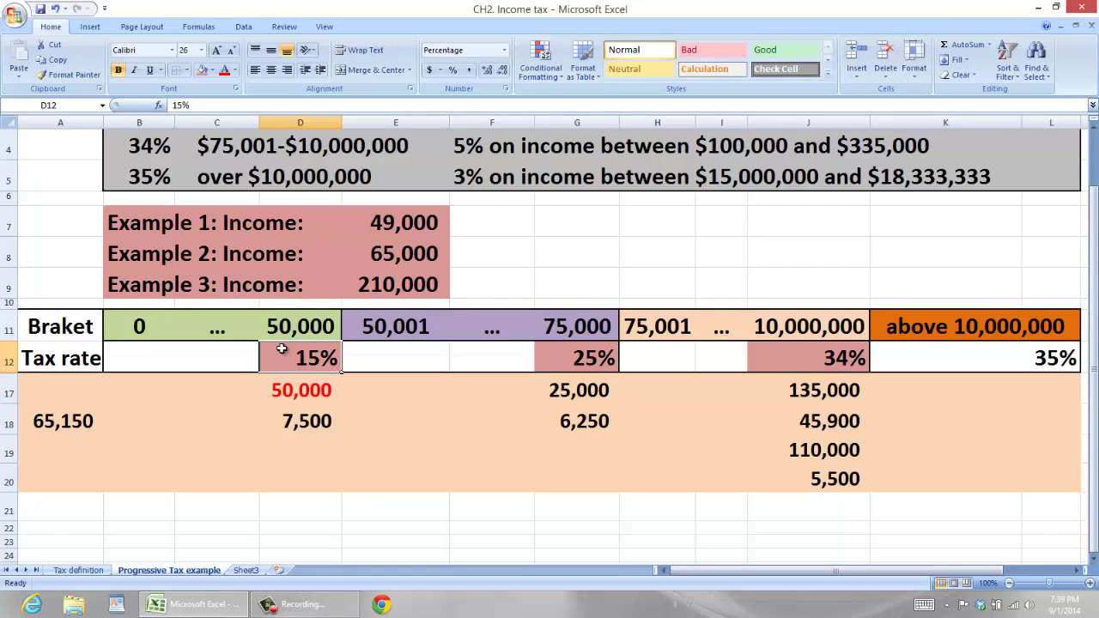
left_click(286, 420)
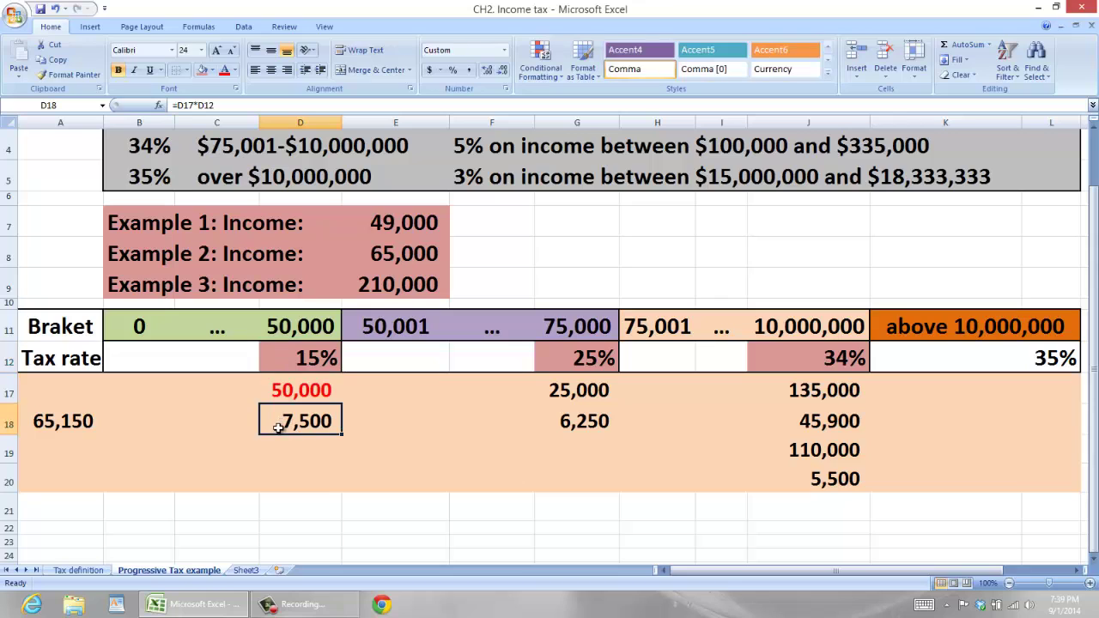
left_click(281, 393)
left_click(276, 362)
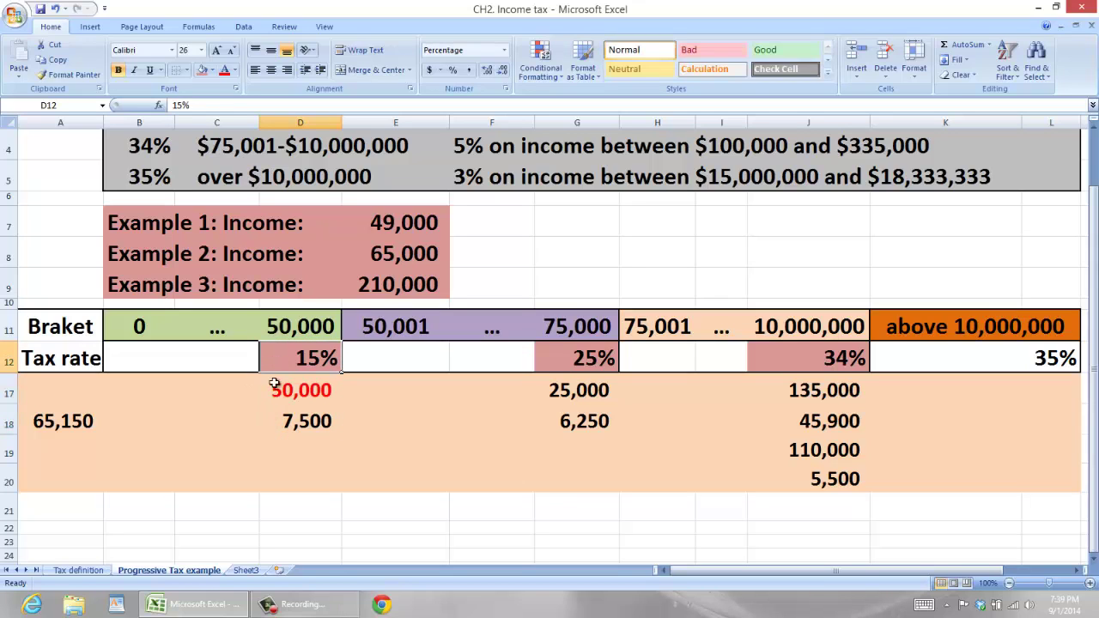
left_click(277, 427)
left_click(225, 71)
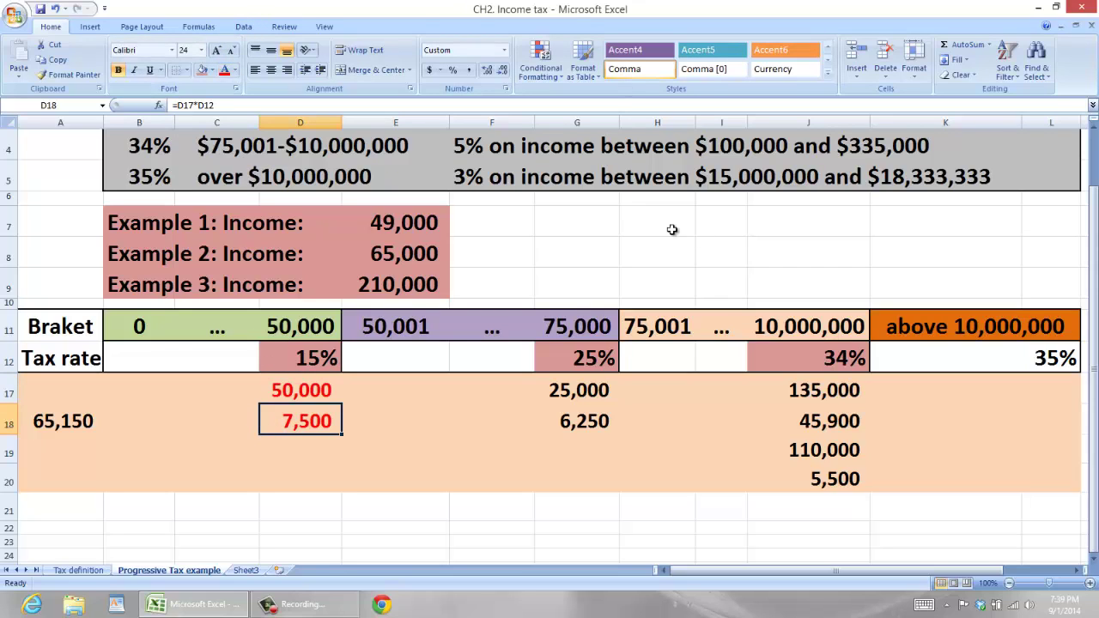
Review the 25% bracket in E11:G12 and colour the upper bracket limits in G11 and D11 with the red font.
left_click(602, 369)
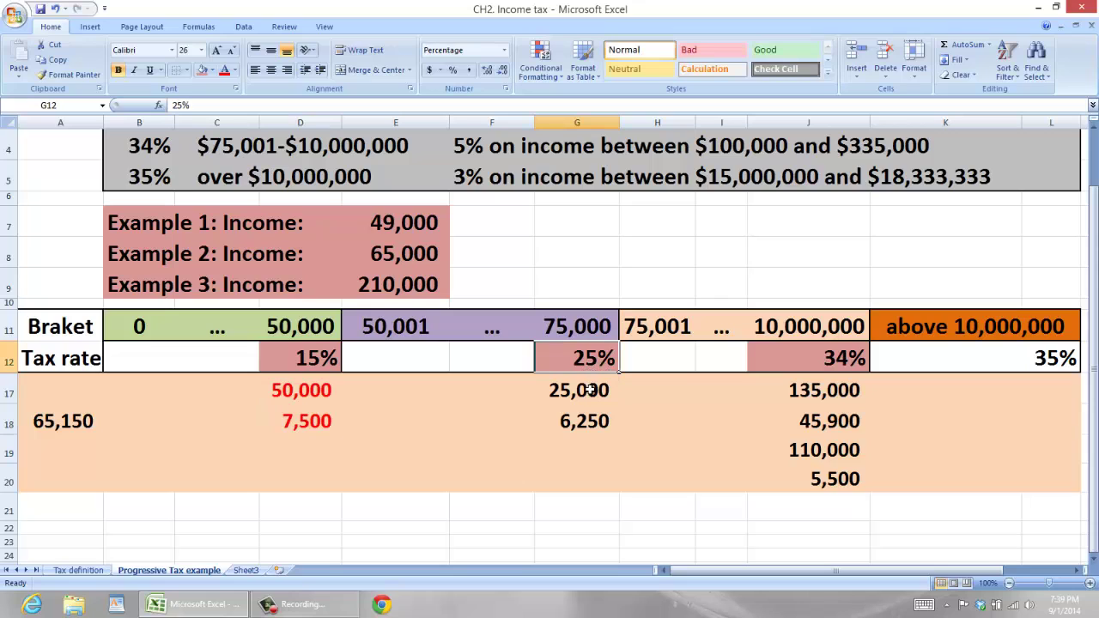
left_click_drag(397, 323, 575, 369)
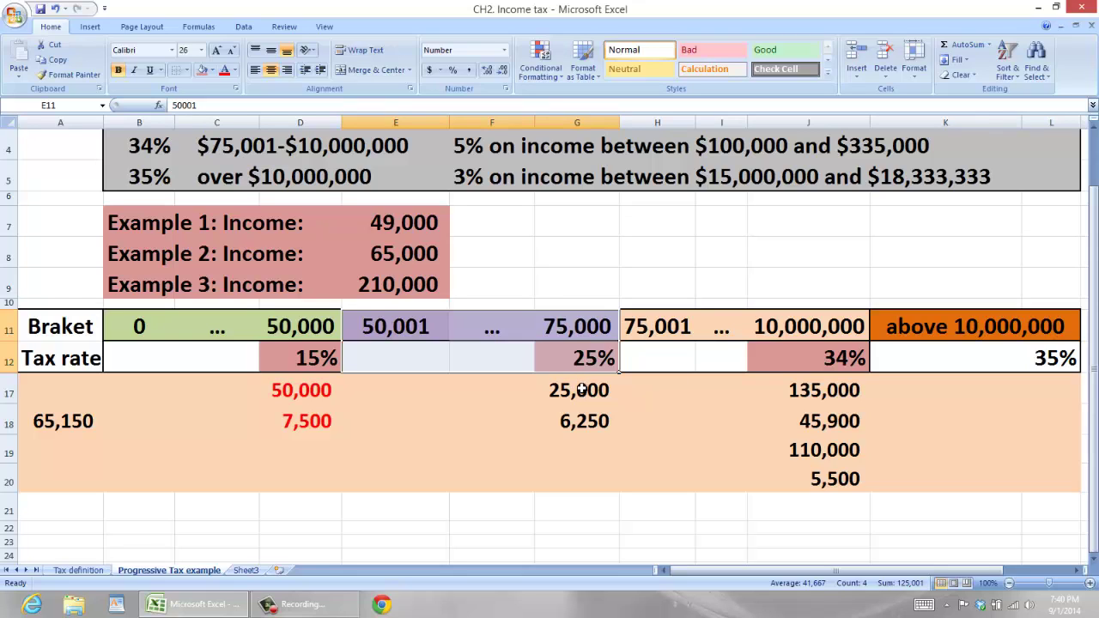
left_click(576, 331)
left_click(223, 70)
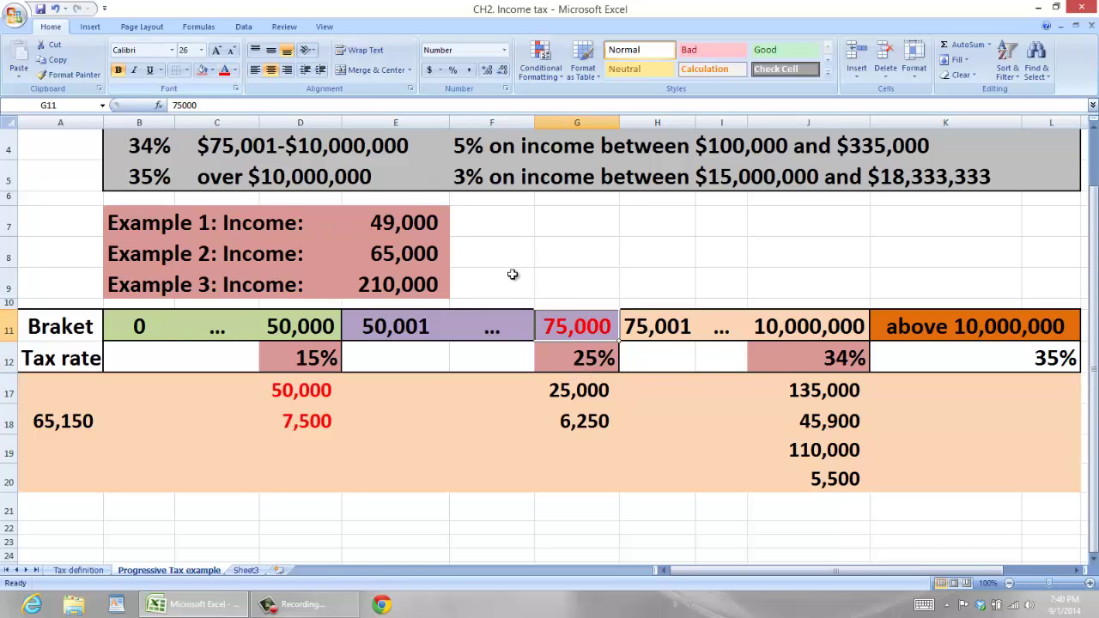
left_click(300, 333)
left_click(223, 71)
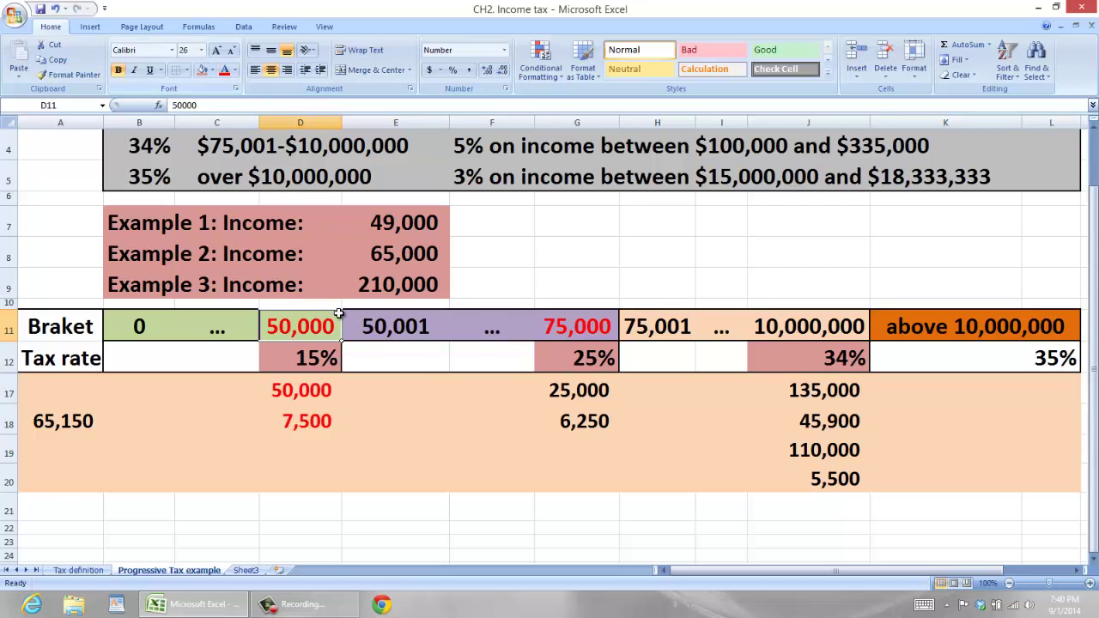
Compare the first-bracket portion in D17 with the second-bracket portion and colour G17 with the red font.
left_click(300, 394)
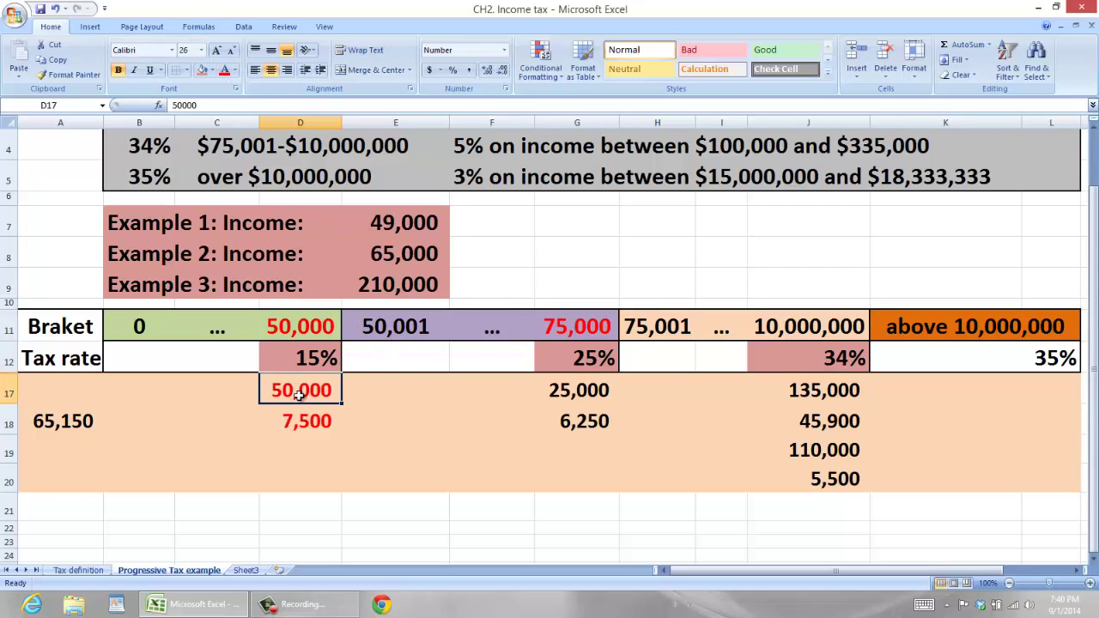
left_click_drag(365, 397, 573, 391)
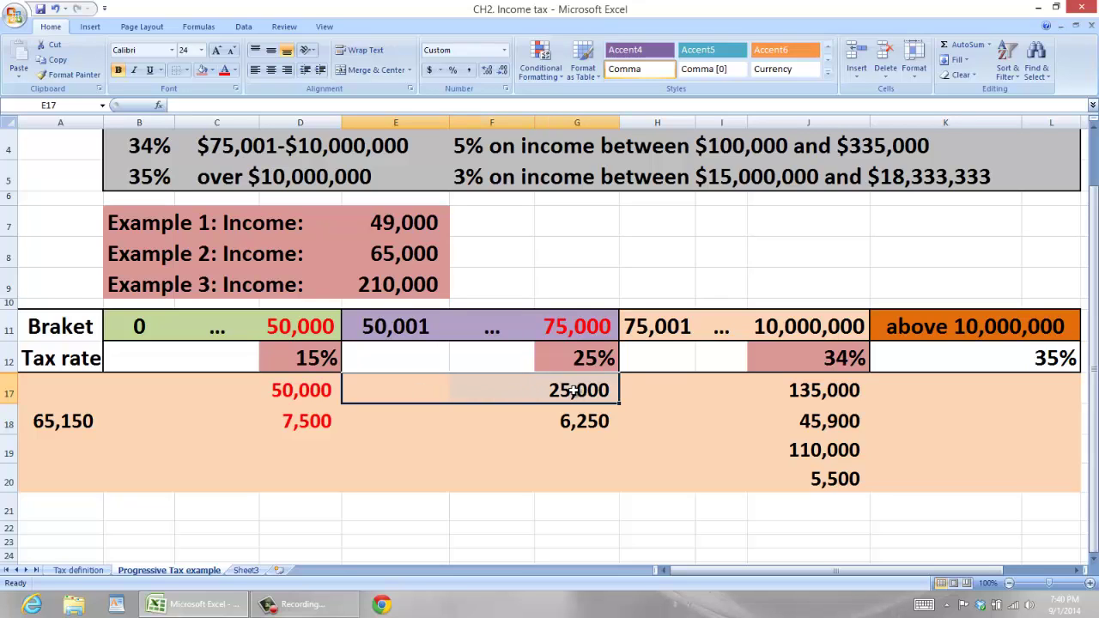
left_click(573, 390)
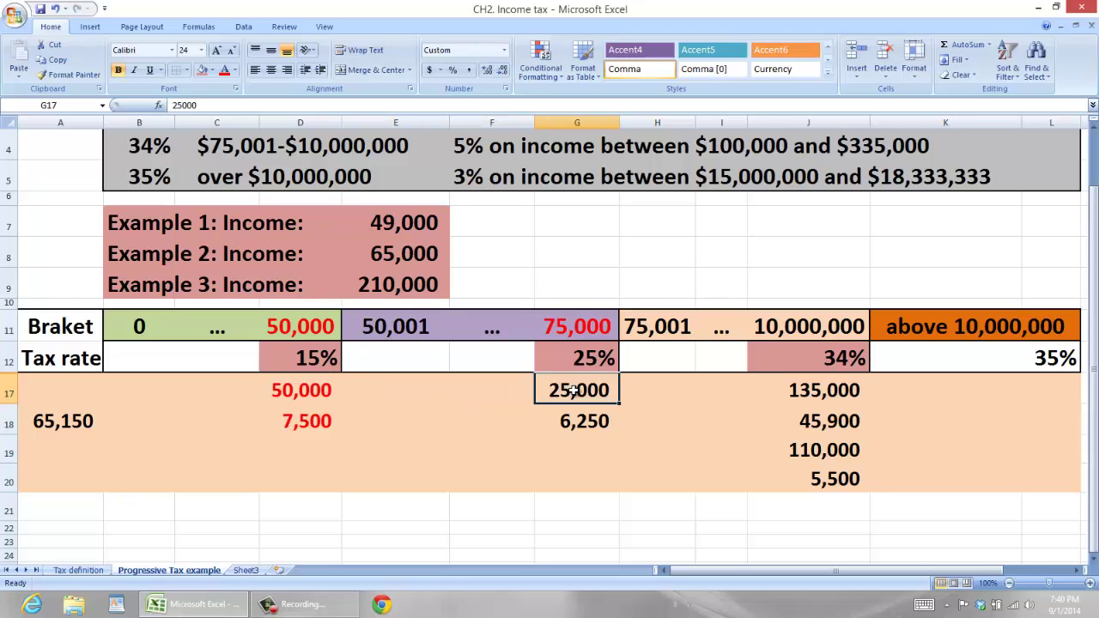
left_click(224, 70)
Trace the 25% rate in G12 applied to the portion in G17 and colour the second-bracket tax in G18 with the red font.
left_click_drag(682, 325, 812, 356)
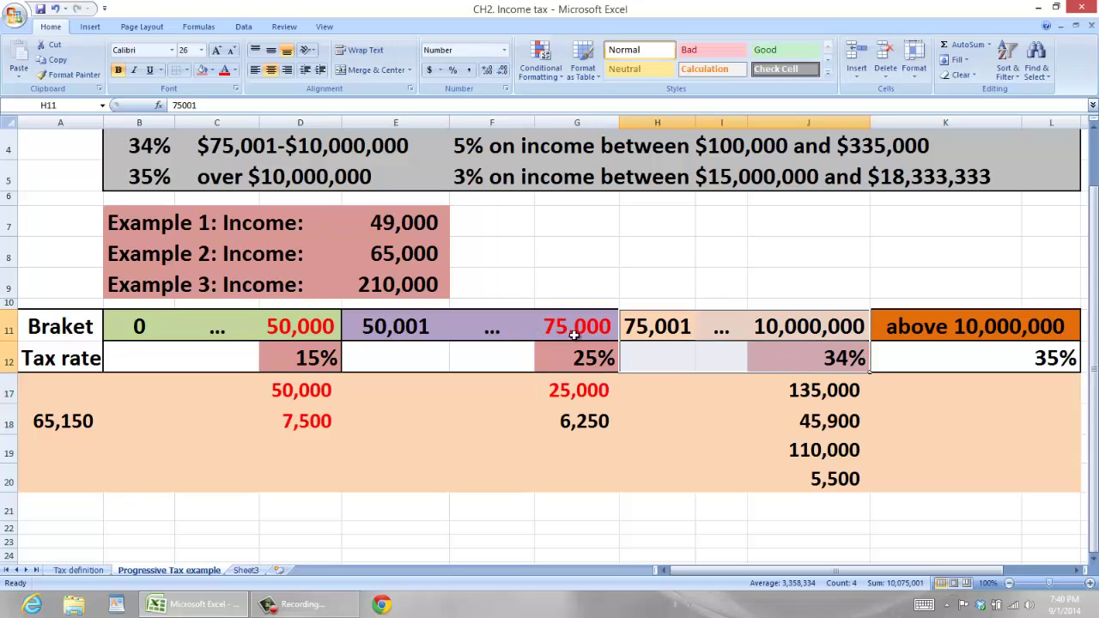
left_click(694, 333)
left_click_drag(694, 333, 820, 358)
left_click(588, 388)
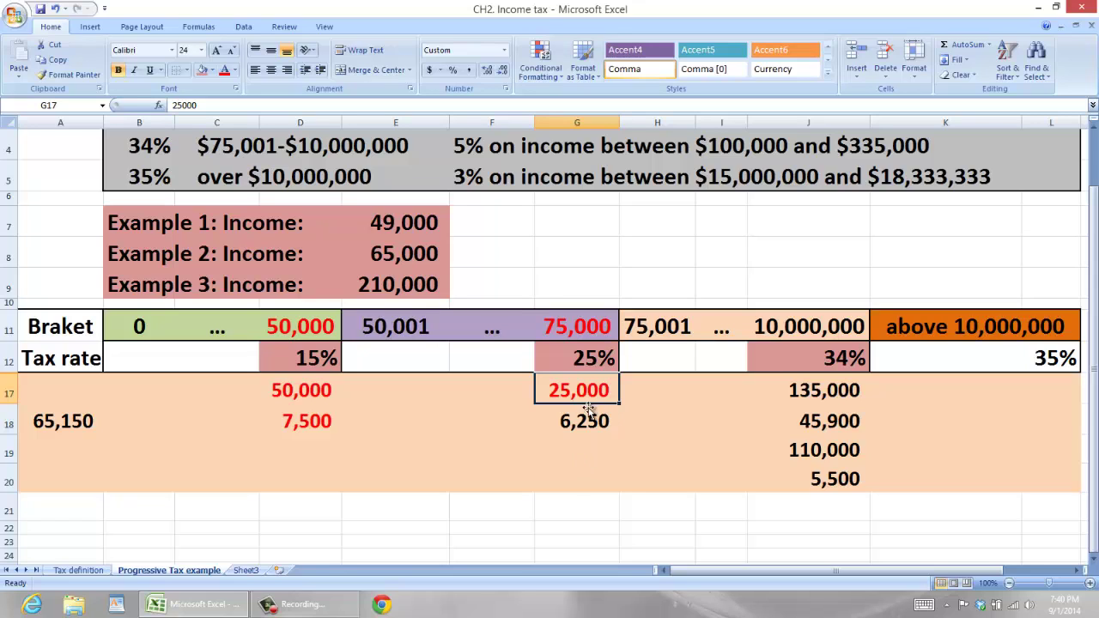
left_click(591, 362)
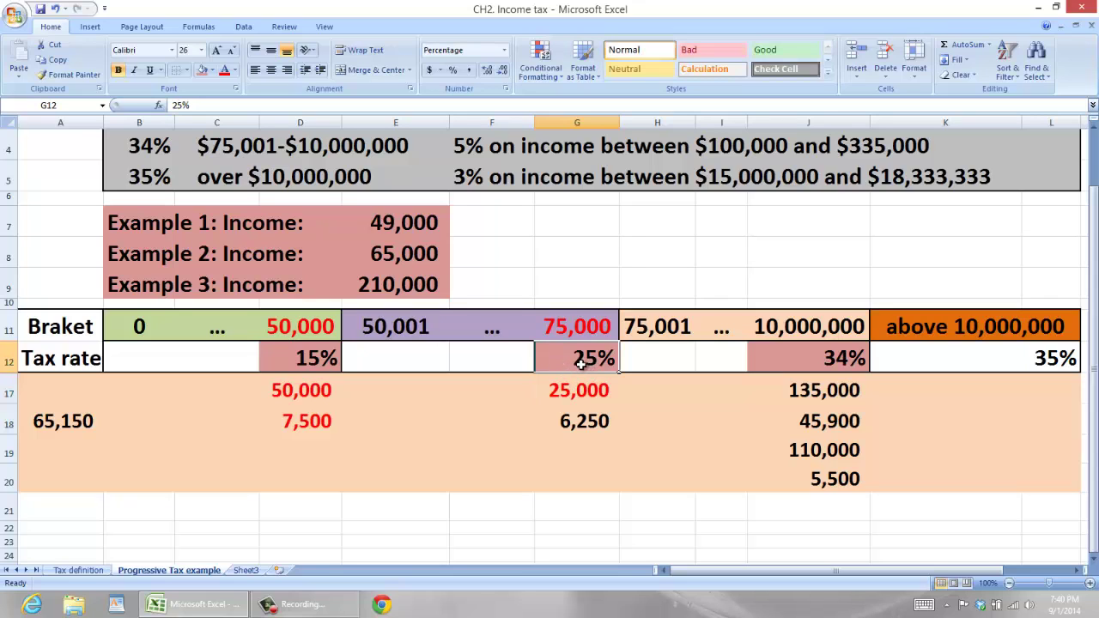
left_click(541, 386)
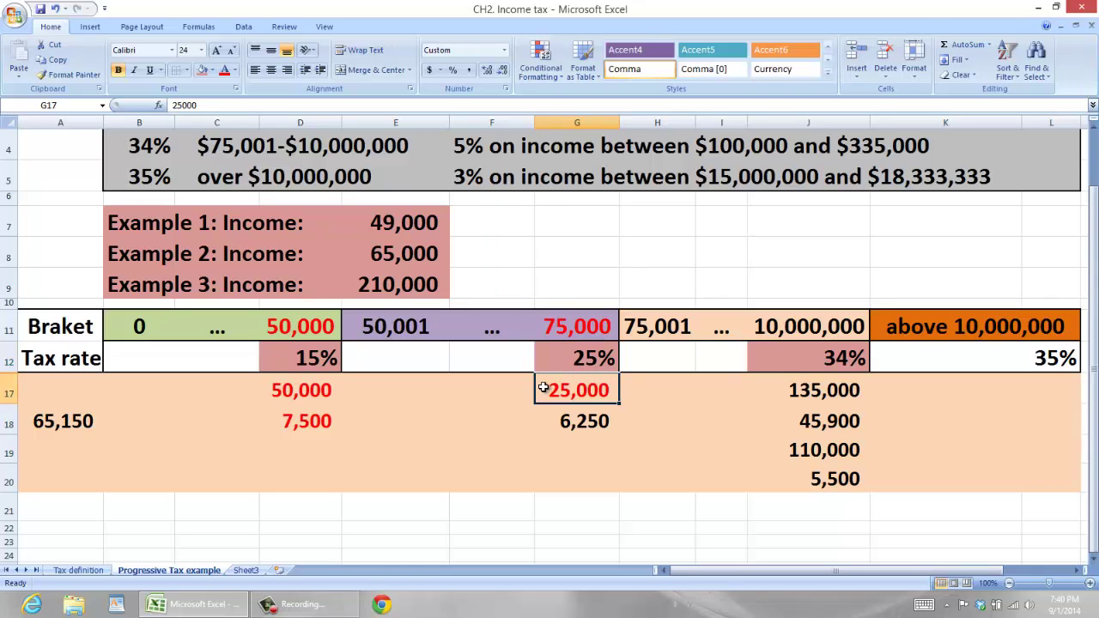
left_click(535, 417)
left_click(224, 72)
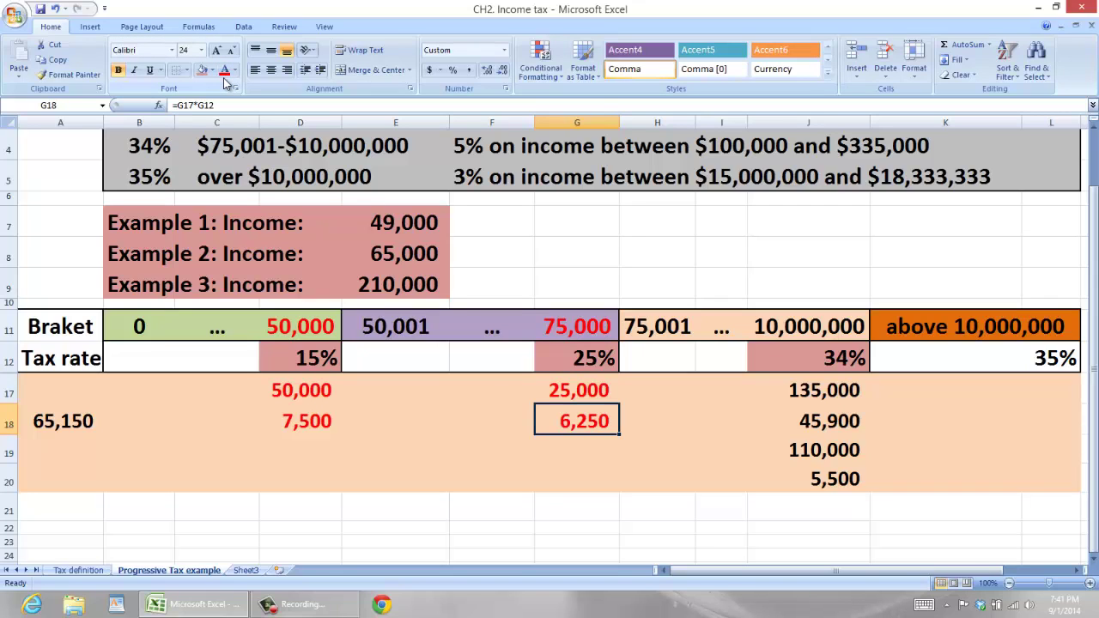
Examine how the Example 3 income in E9 is split into the first two bracket portions in D17 and G17.
left_click(549, 397)
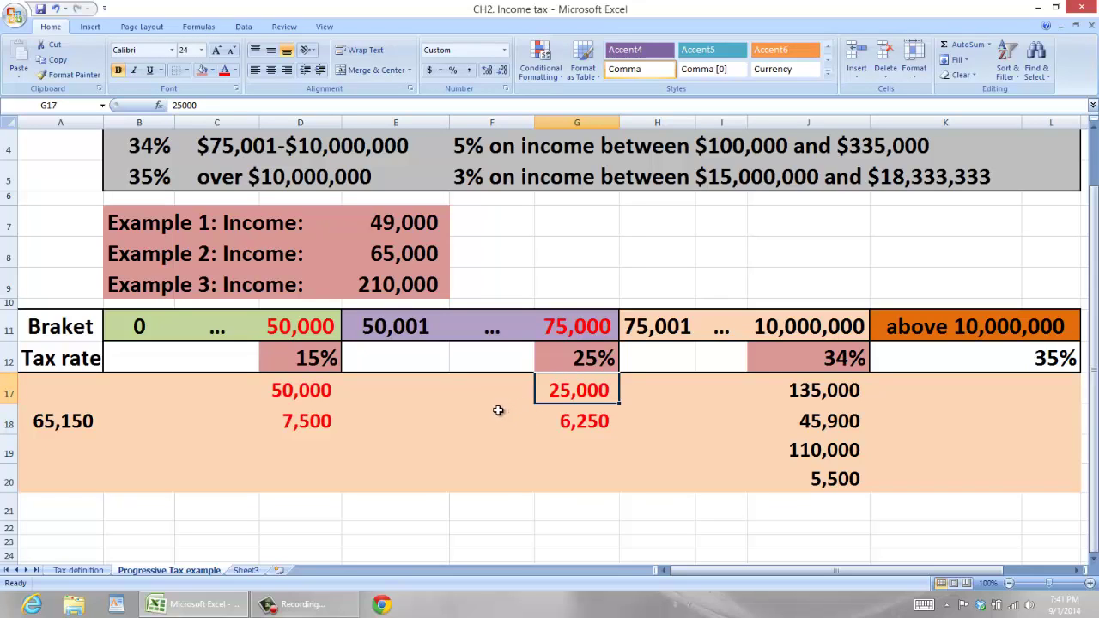
left_click(283, 397)
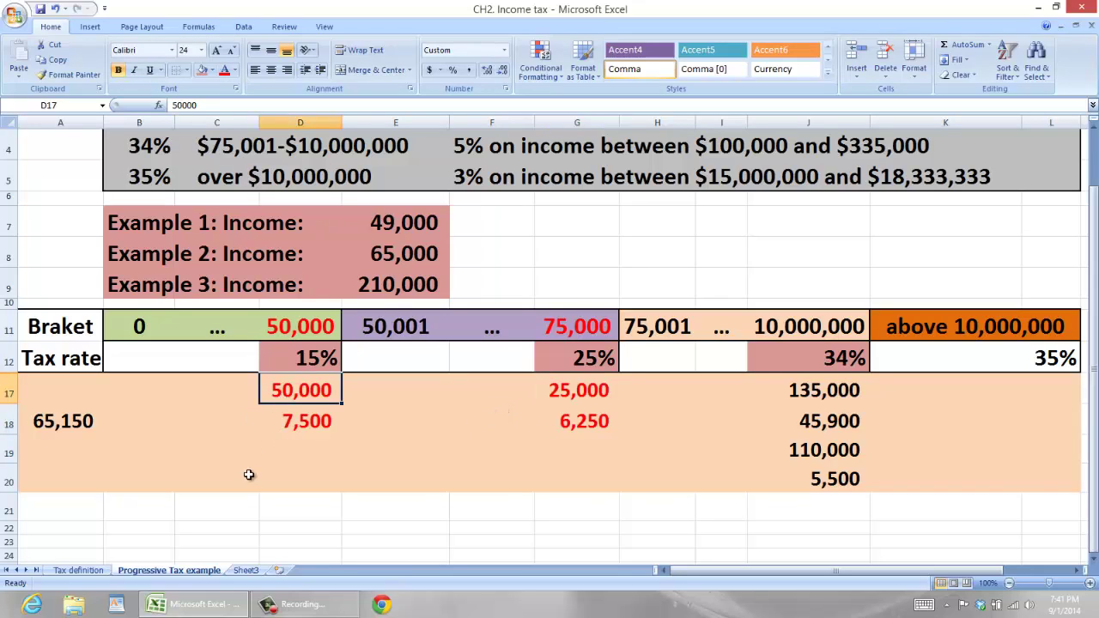
left_click(572, 389)
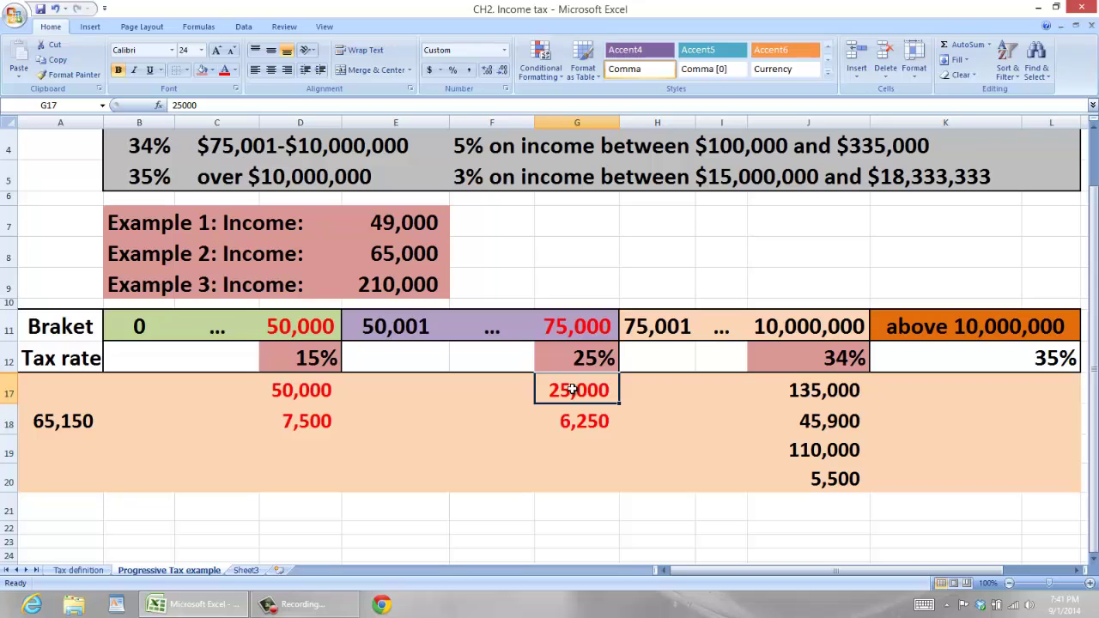
left_click(408, 281)
left_click(311, 391)
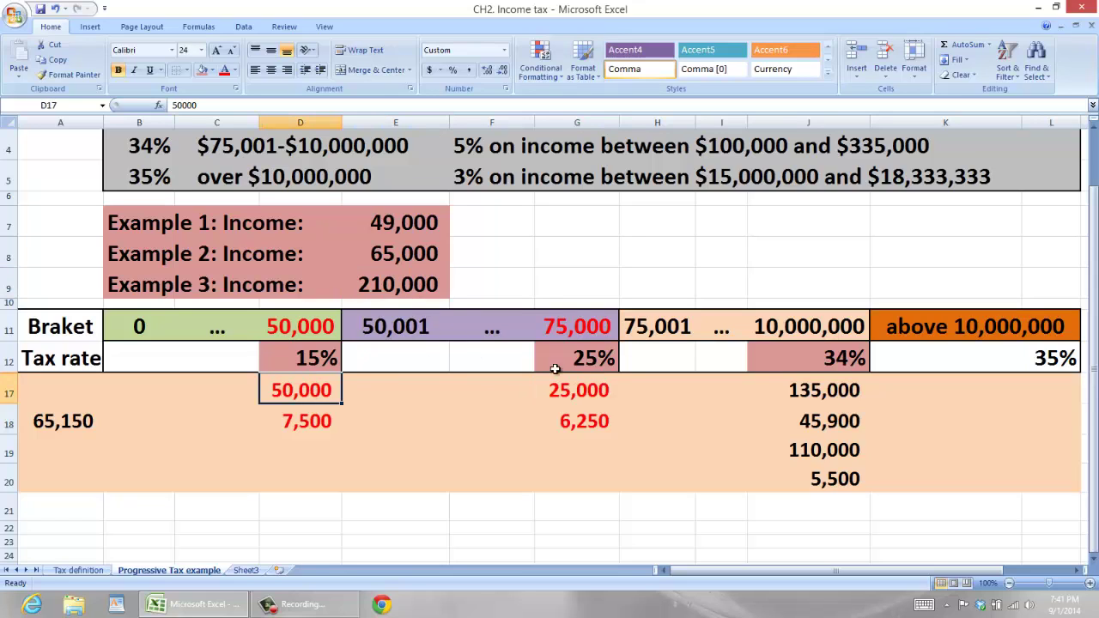
left_click(594, 390)
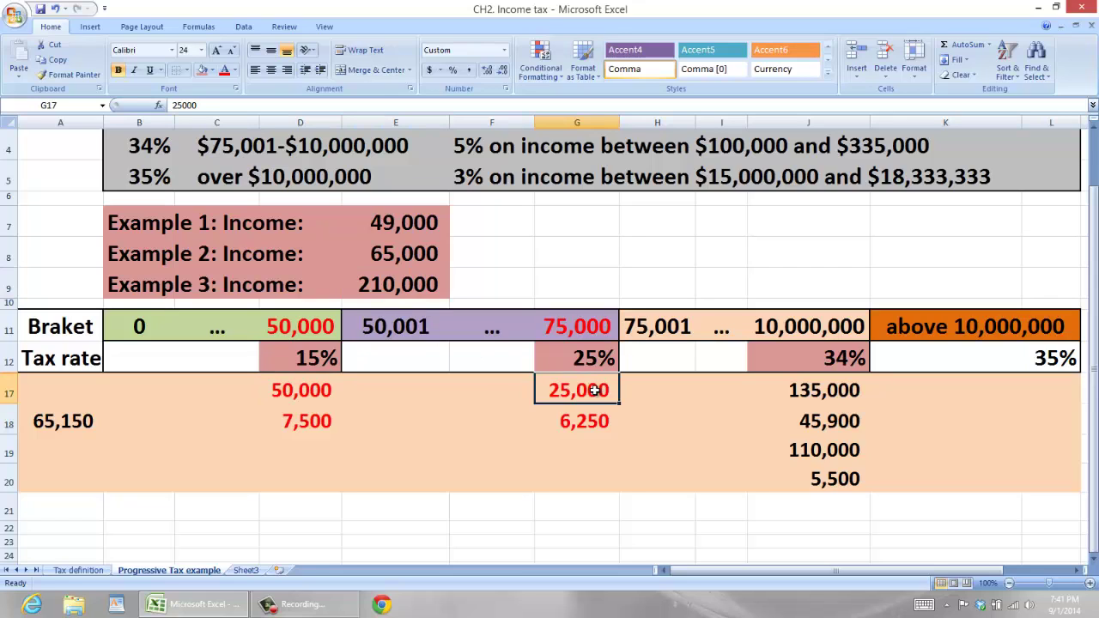
left_click(419, 290)
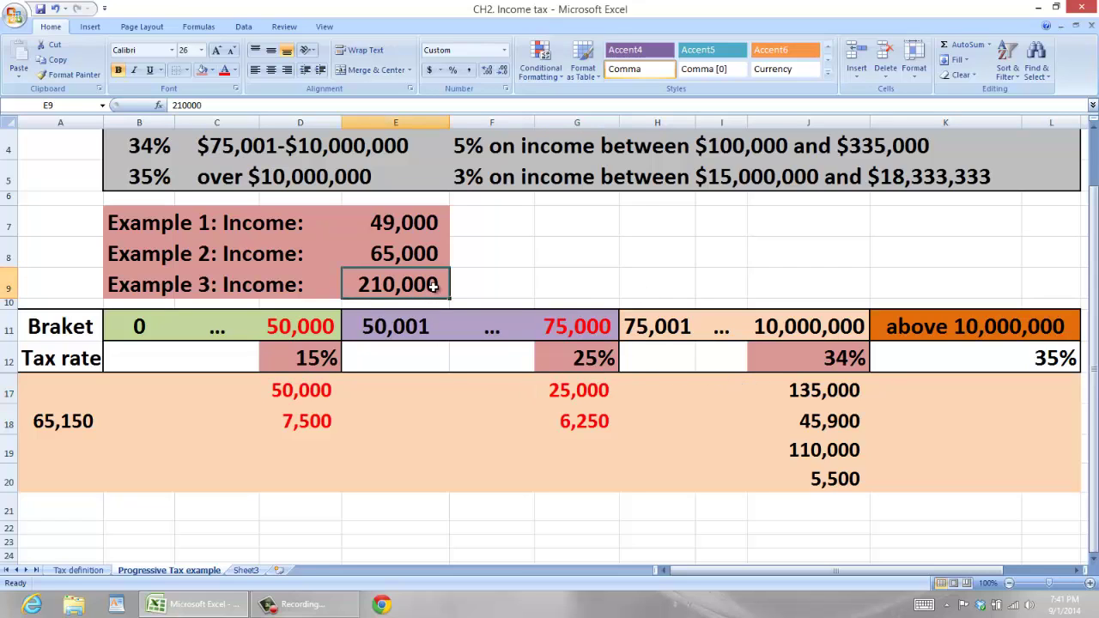
left_click(331, 384)
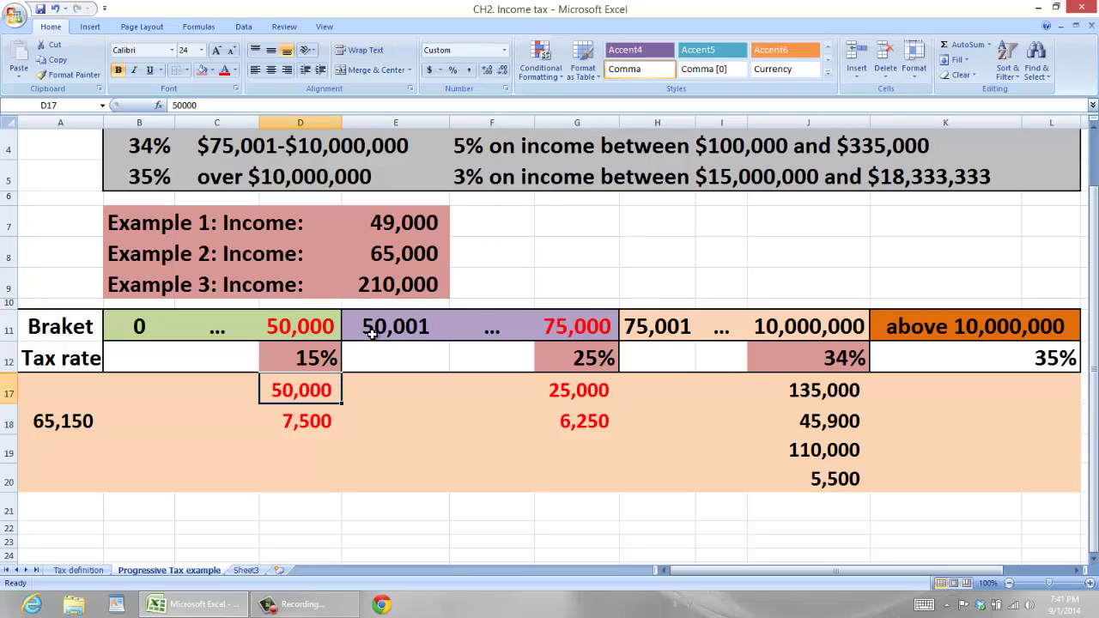
left_click(569, 387)
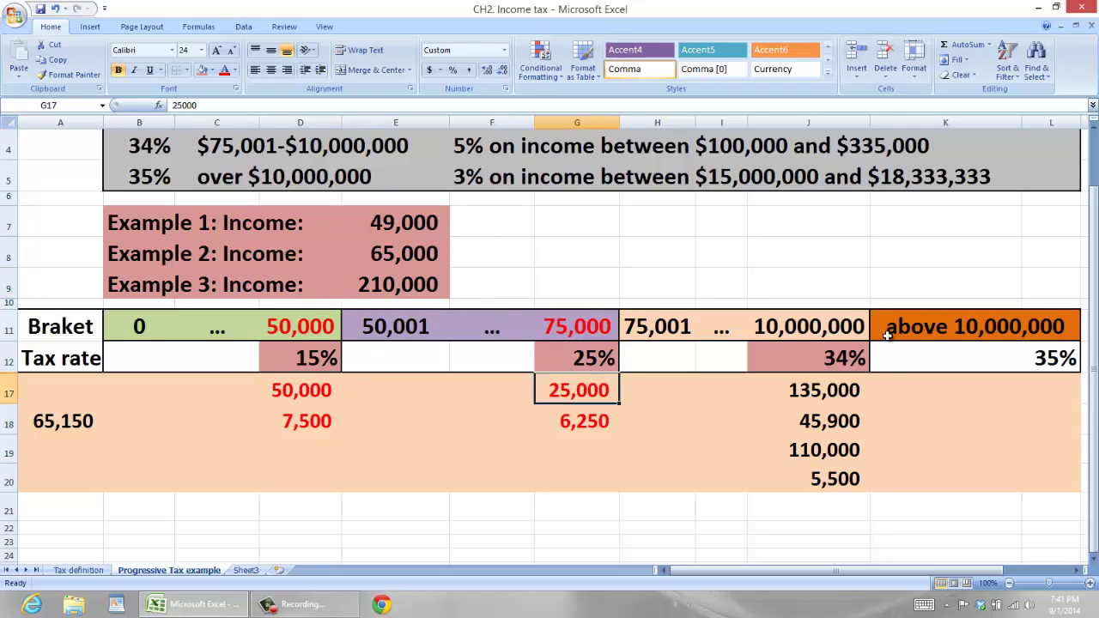
Examine the remaining income portion in J17 against the 34% bracket in H11:J12 and the 35% bracket beside it.
left_click(859, 386)
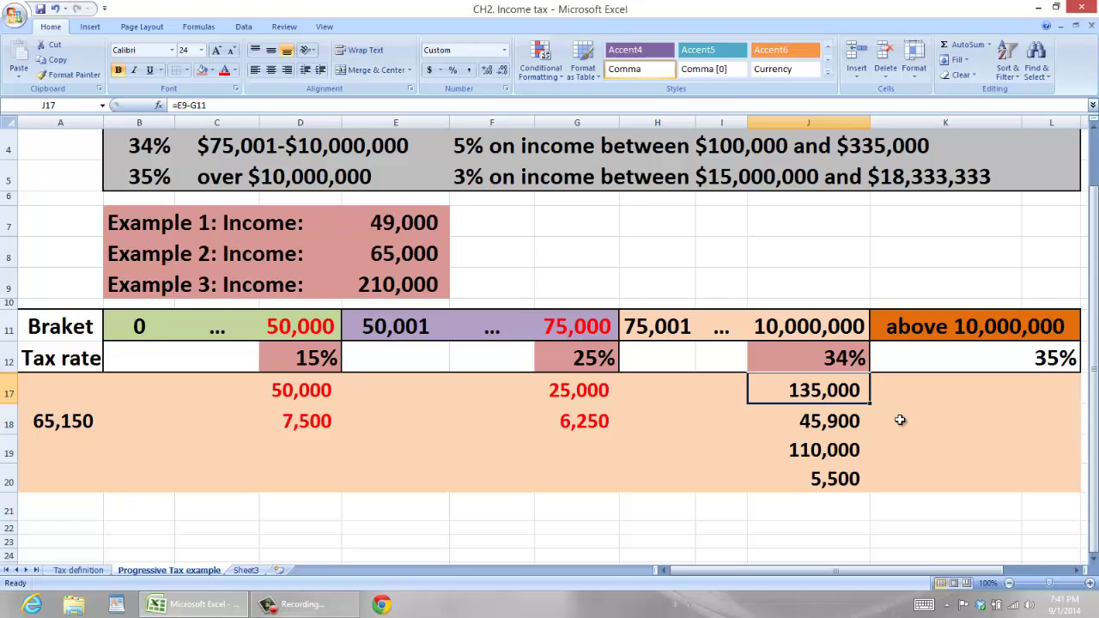
left_click_drag(657, 326, 807, 350)
left_click(807, 390)
left_click(812, 358)
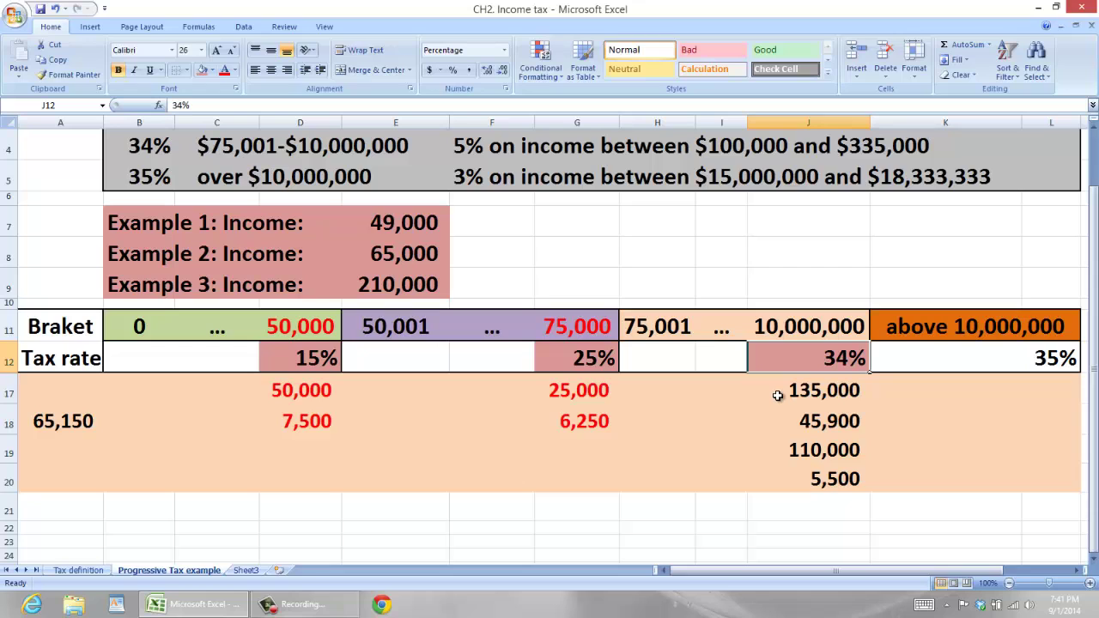
left_click_drag(810, 350, 807, 387)
left_click(807, 388)
left_click_drag(667, 324, 826, 360)
left_click_drag(927, 327, 1011, 358)
Check the Example 3 income in E9 against the 34% bracket limits and colour the third-bracket portion in J17 with the red font.
left_click(442, 290)
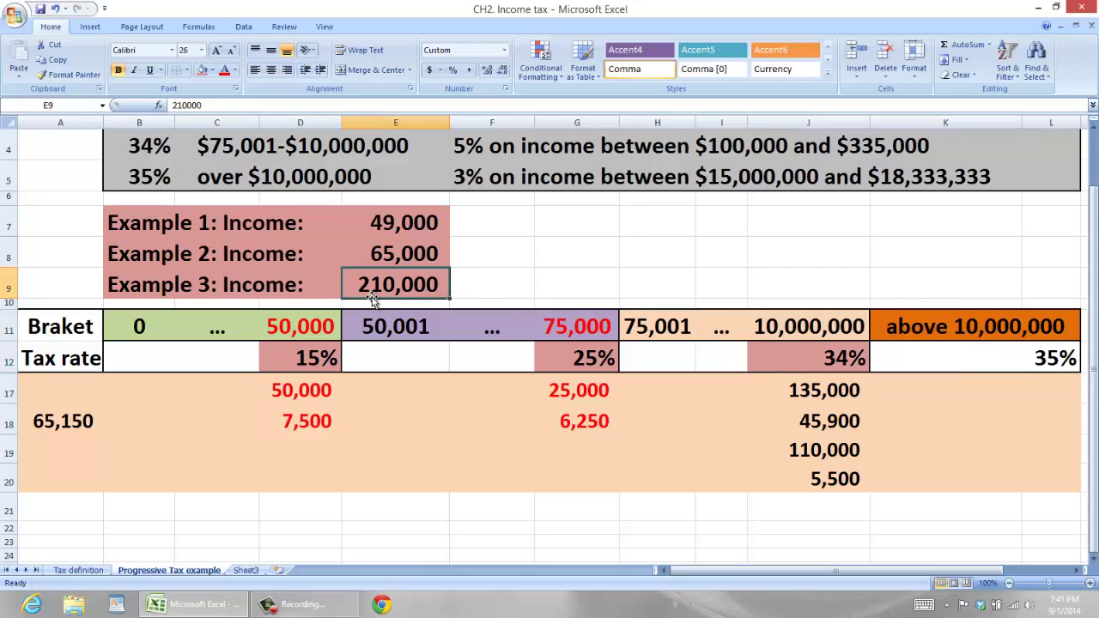
left_click(649, 335)
left_click(800, 335)
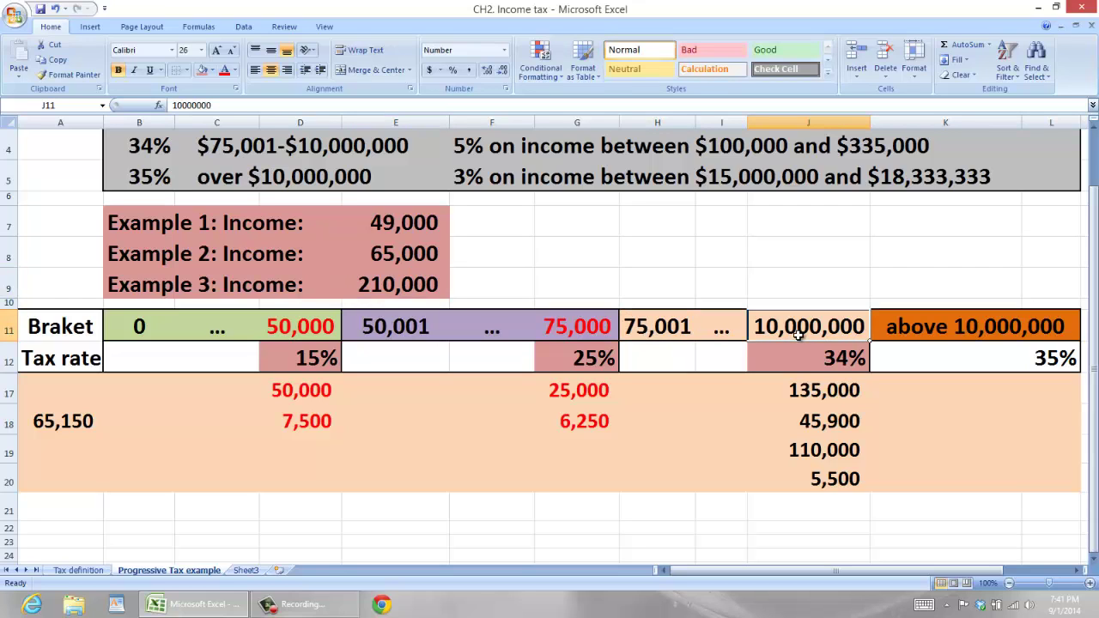
left_click(815, 386)
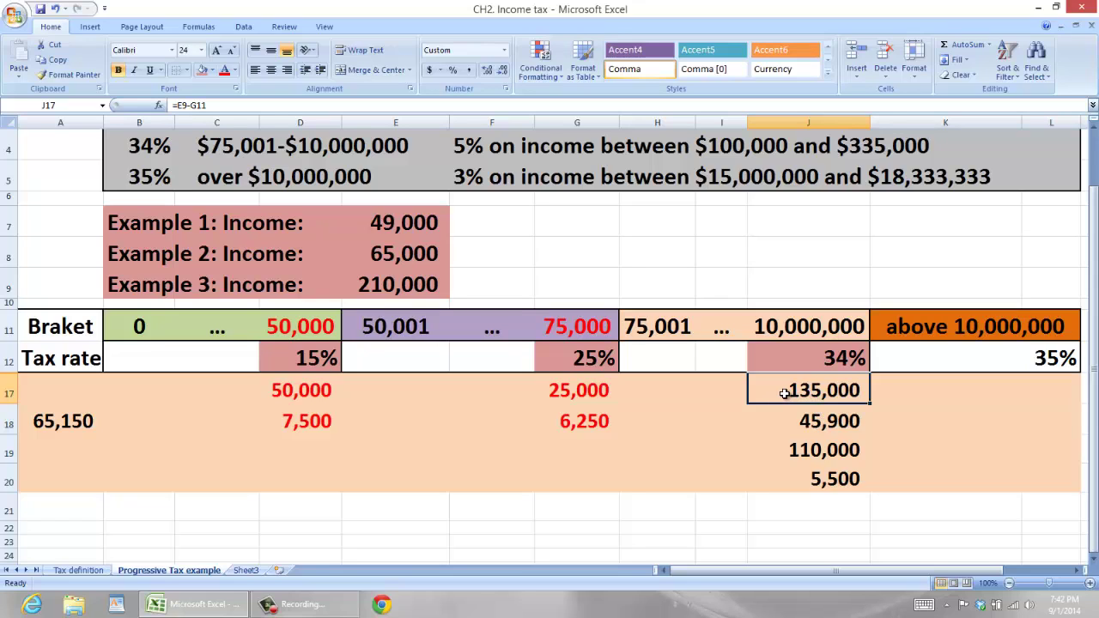
left_click(224, 70)
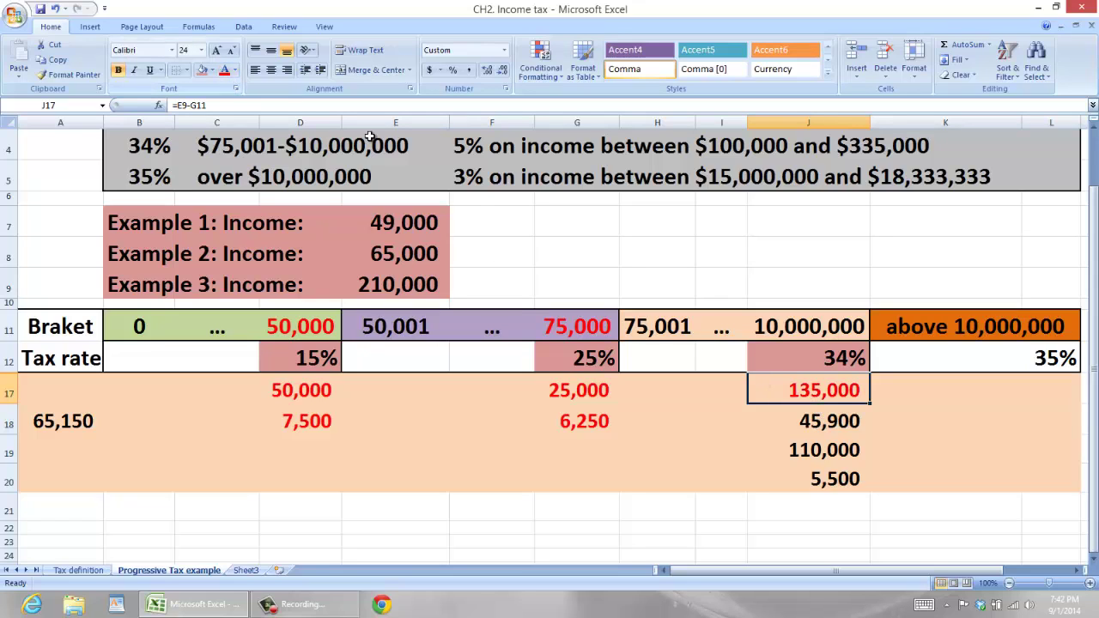
Colour the third-bracket tax in J18 with the red font and review it alongside the bracket taxes in D18 and G18.
left_click(795, 359)
left_click(808, 421)
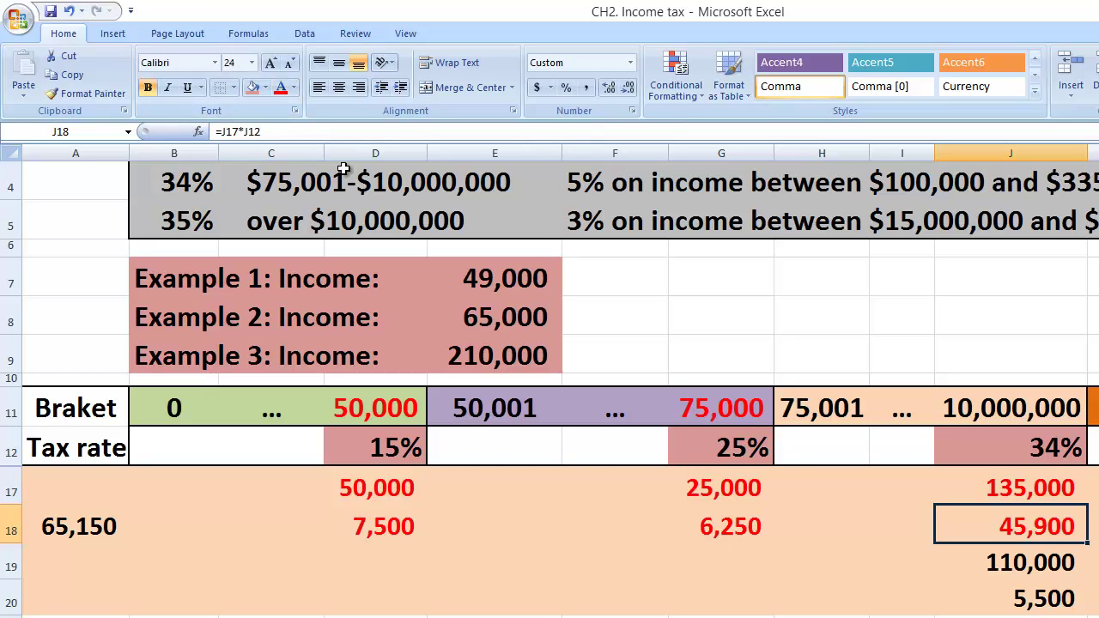
left_click(369, 527)
left_click(721, 528)
left_click(974, 529)
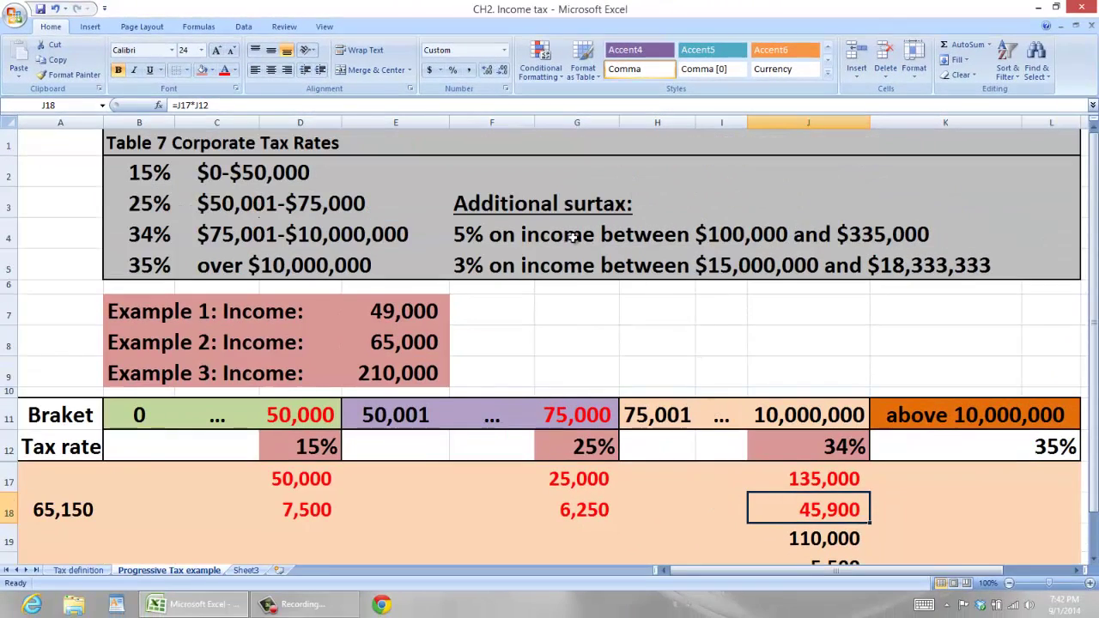
Check the Example 3 income in E9 against the 5% surtax range in row 4 and colour that income with the red font.
left_click(373, 378)
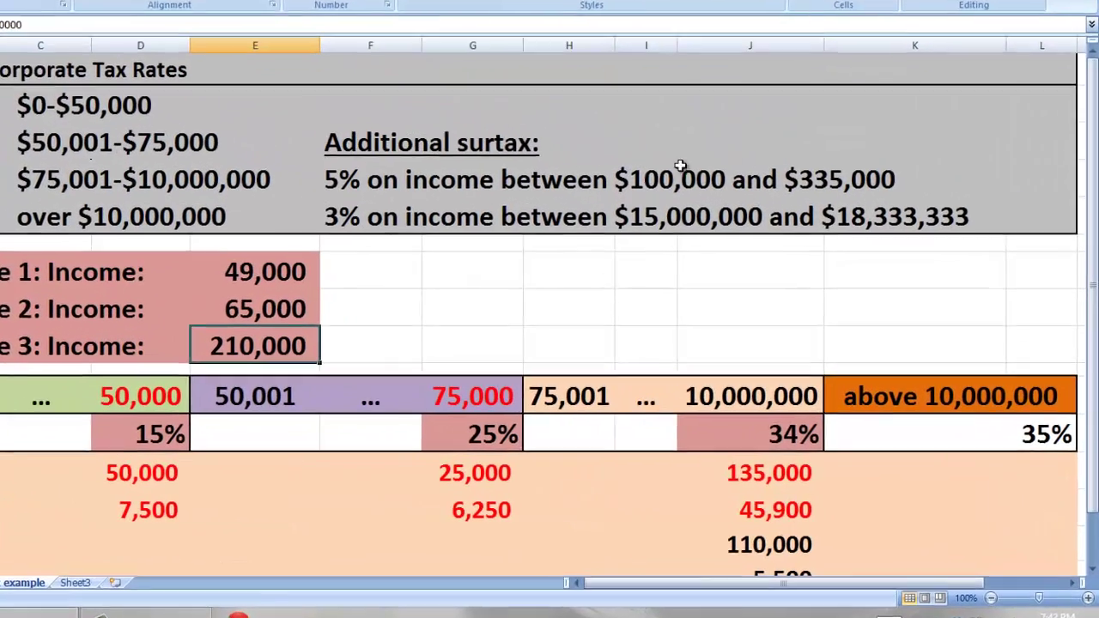
left_click_drag(676, 172, 865, 184)
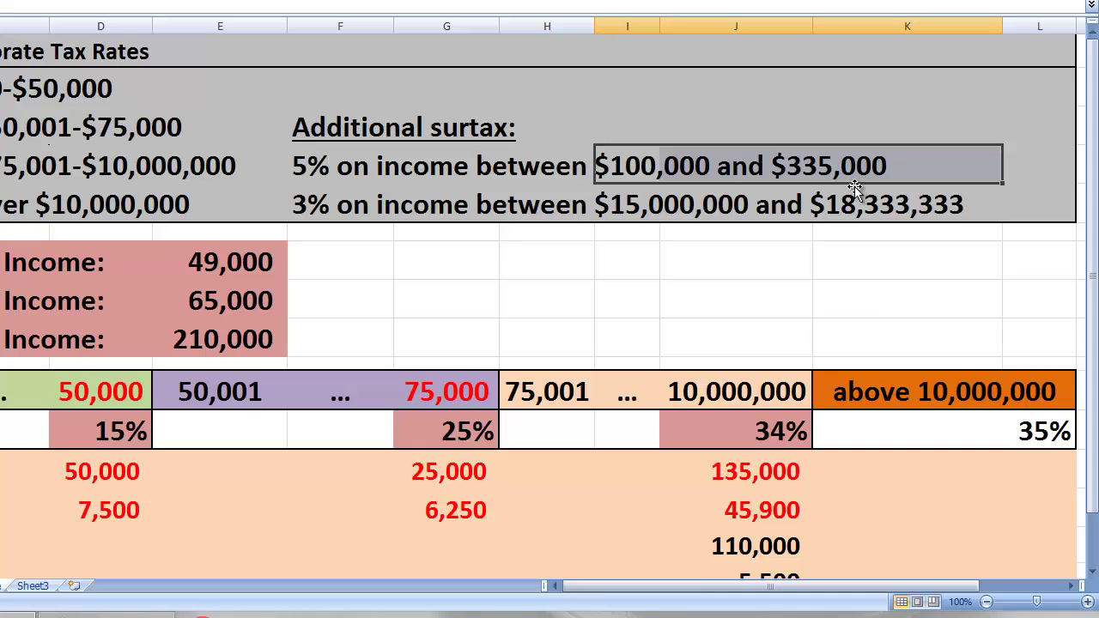
left_click(310, 176)
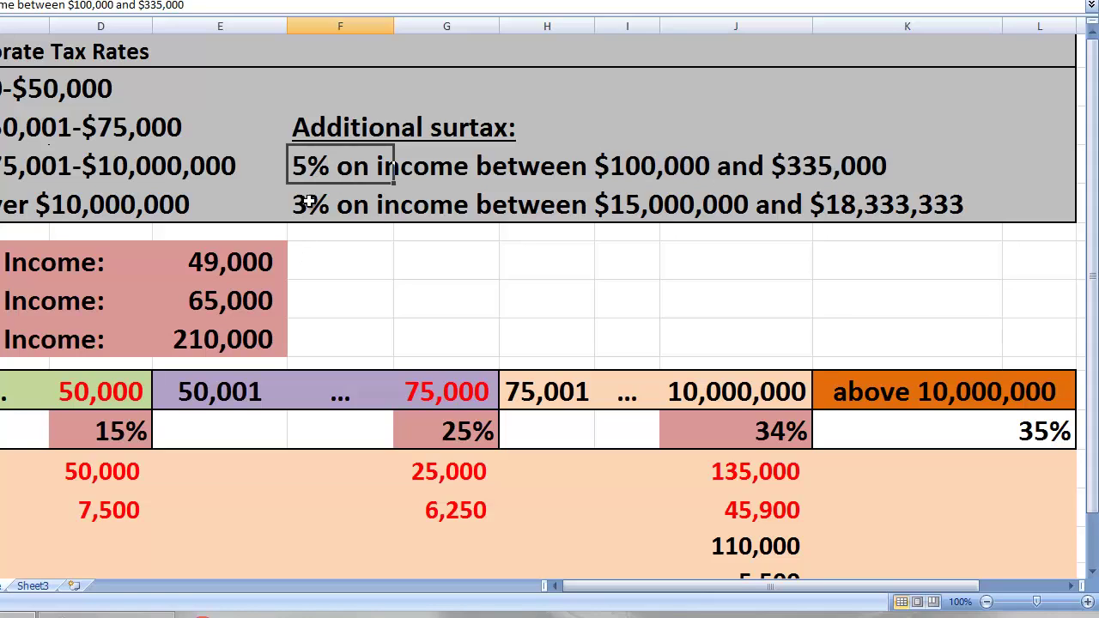
left_click(235, 341)
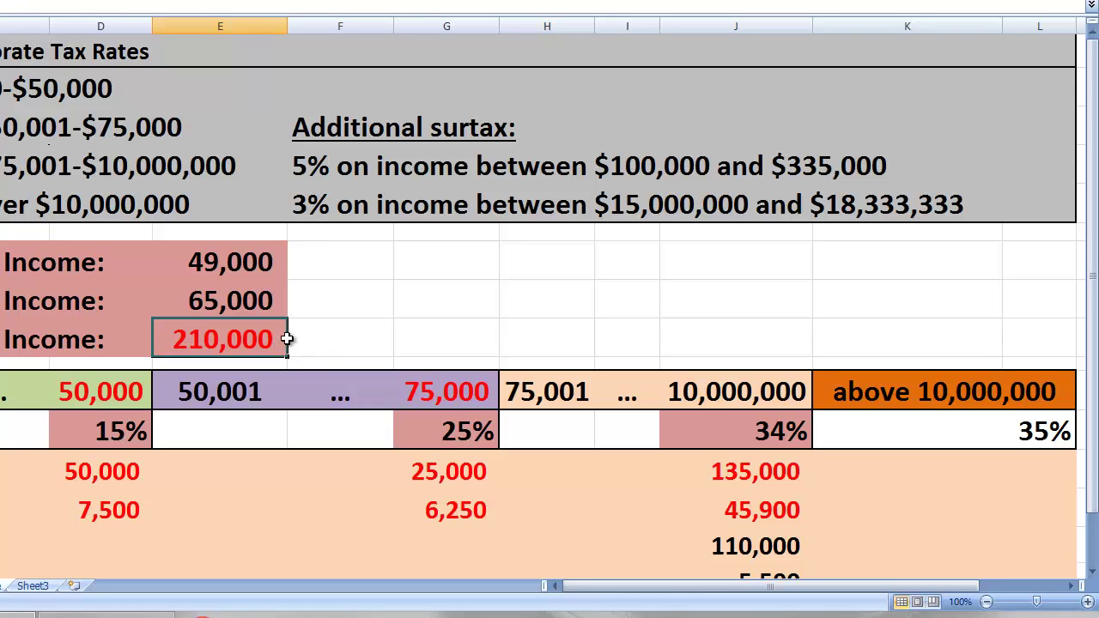
Compare the E9 income with the $100,000 surtax threshold and shade the surtaxable portion in J19 with the pink fill.
left_click(618, 168)
left_click_drag(660, 168, 718, 167)
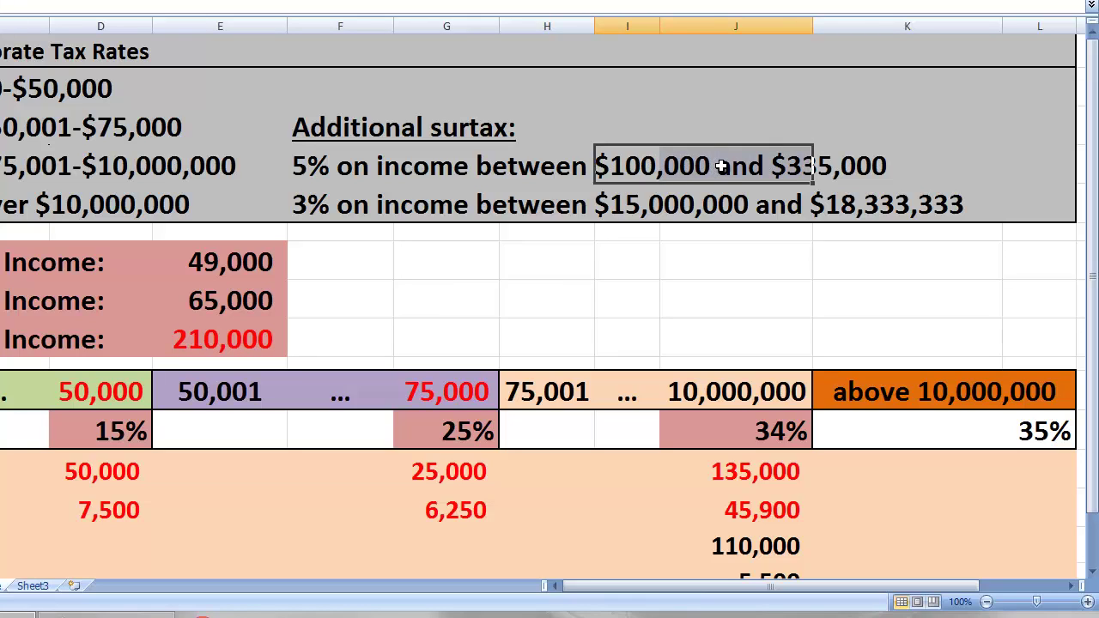
left_click(214, 340)
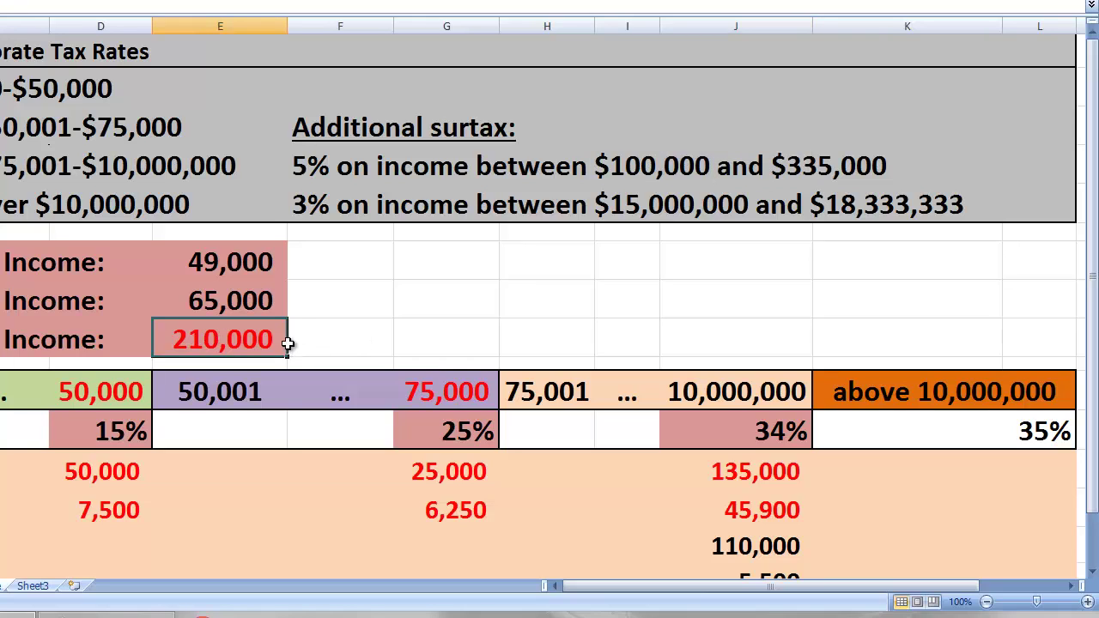
left_click(629, 176)
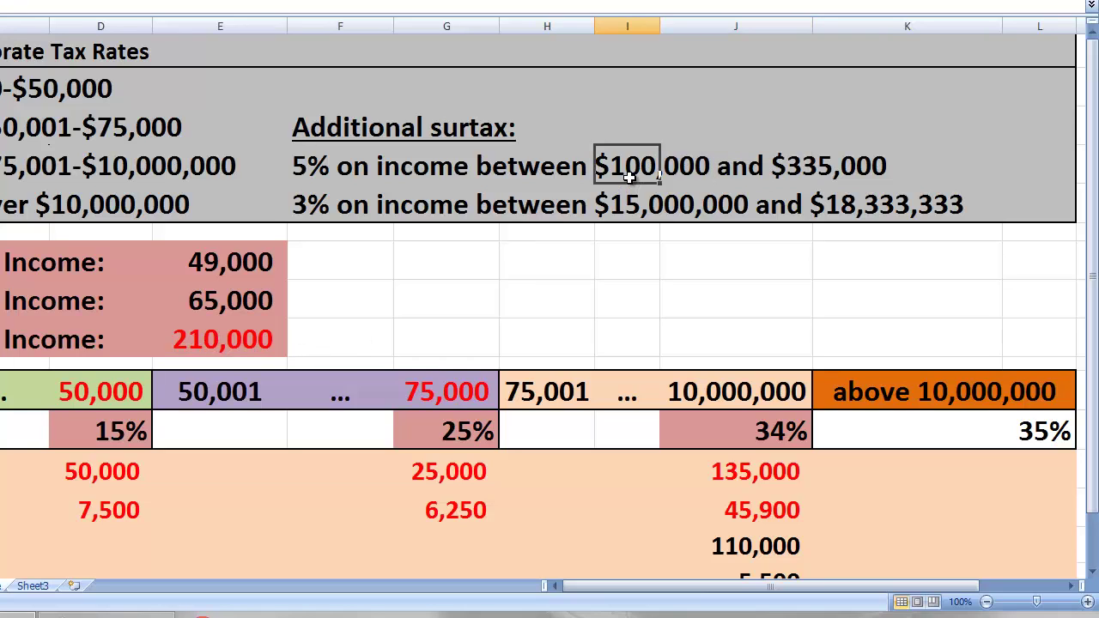
left_click(756, 546)
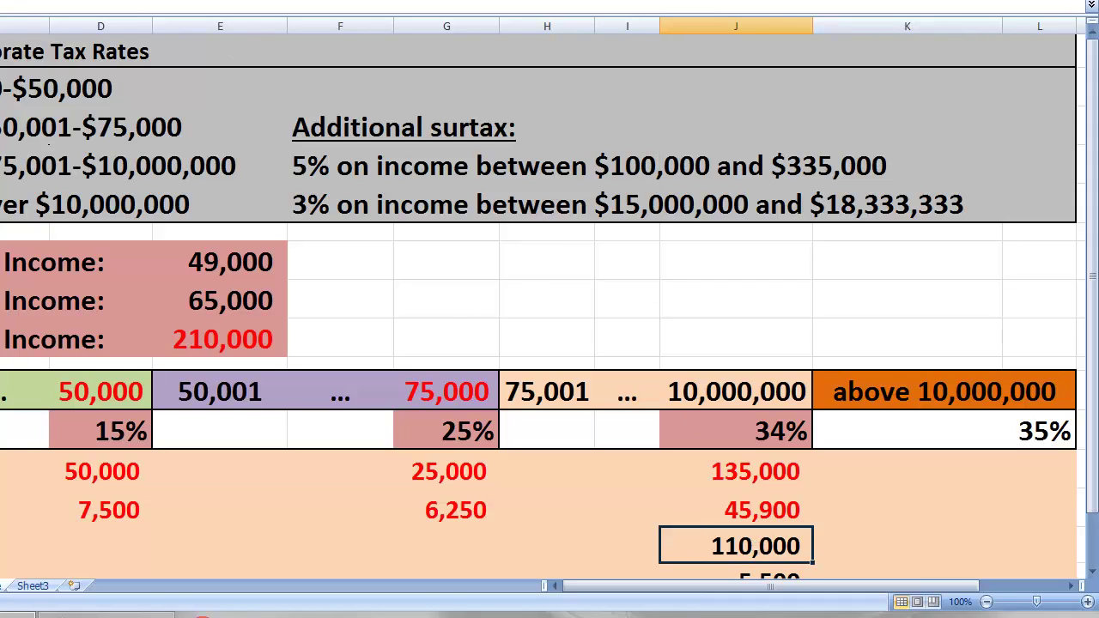
key("F4")
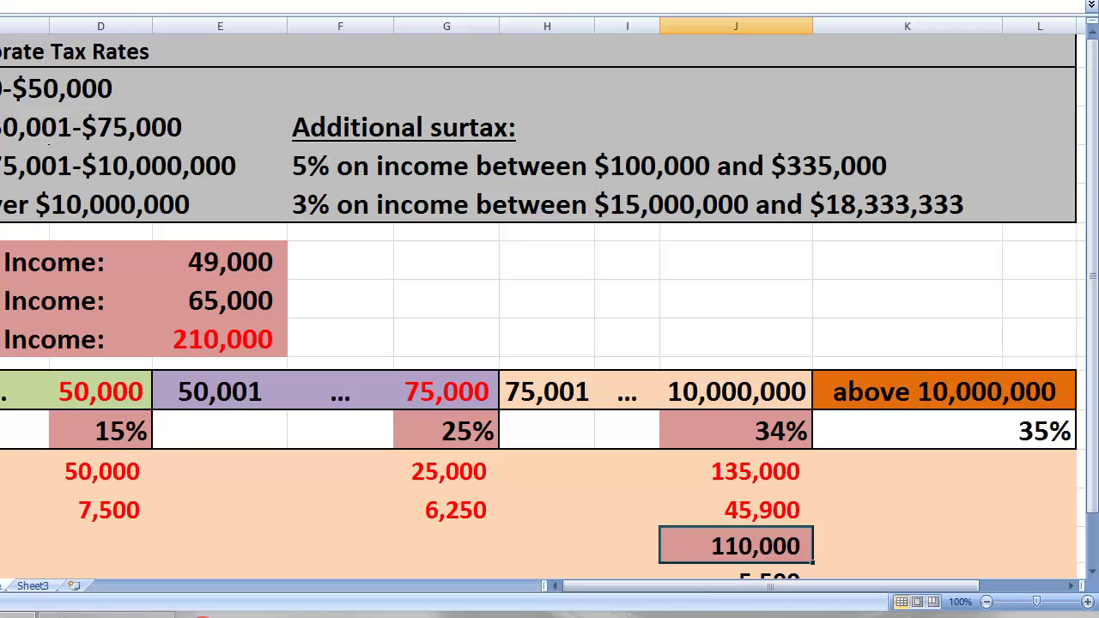
Colour the 5% surtax in J20 with the red font and select it together with the bracket taxes in D18, G18 and J18.
left_click(320, 179)
scroll(321, 212, "down", 1)
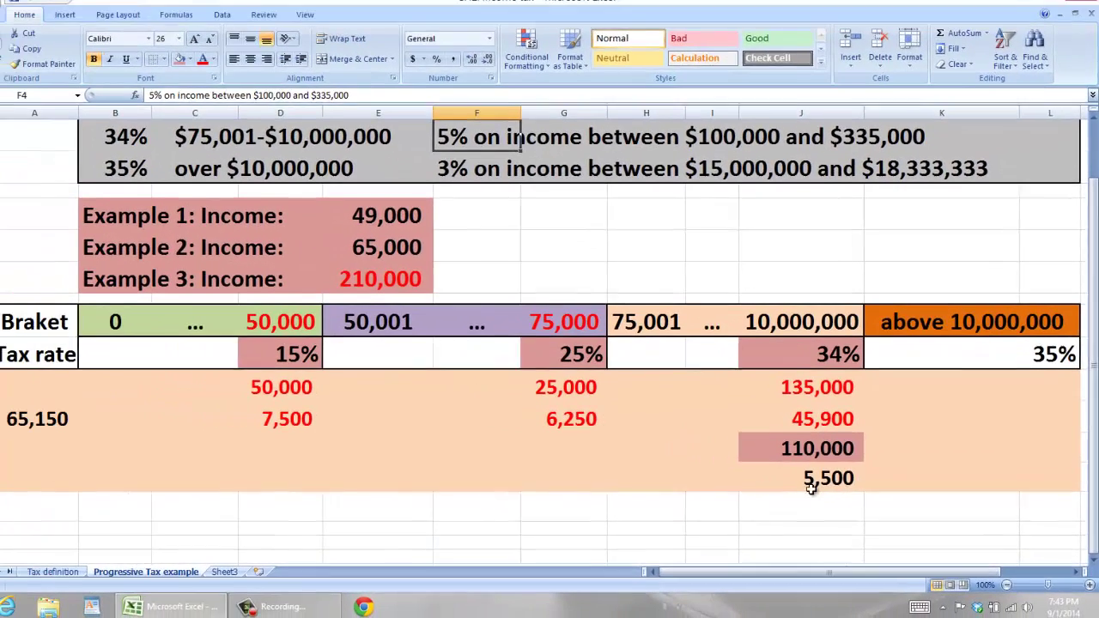
left_click(811, 487)
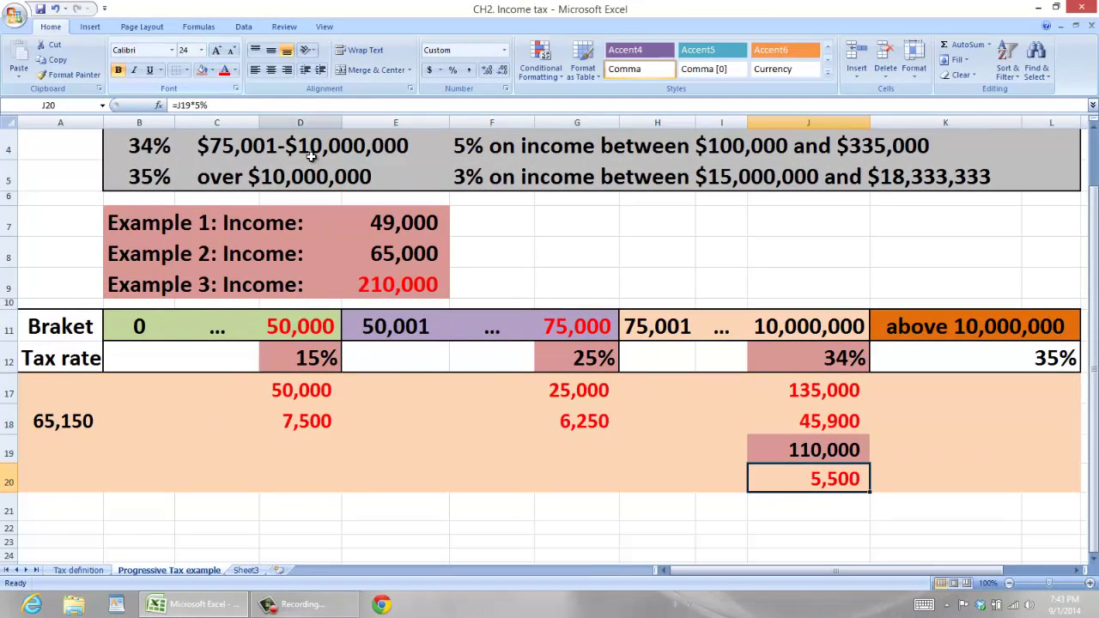
left_click(308, 420)
left_click(569, 426, "ctrl")
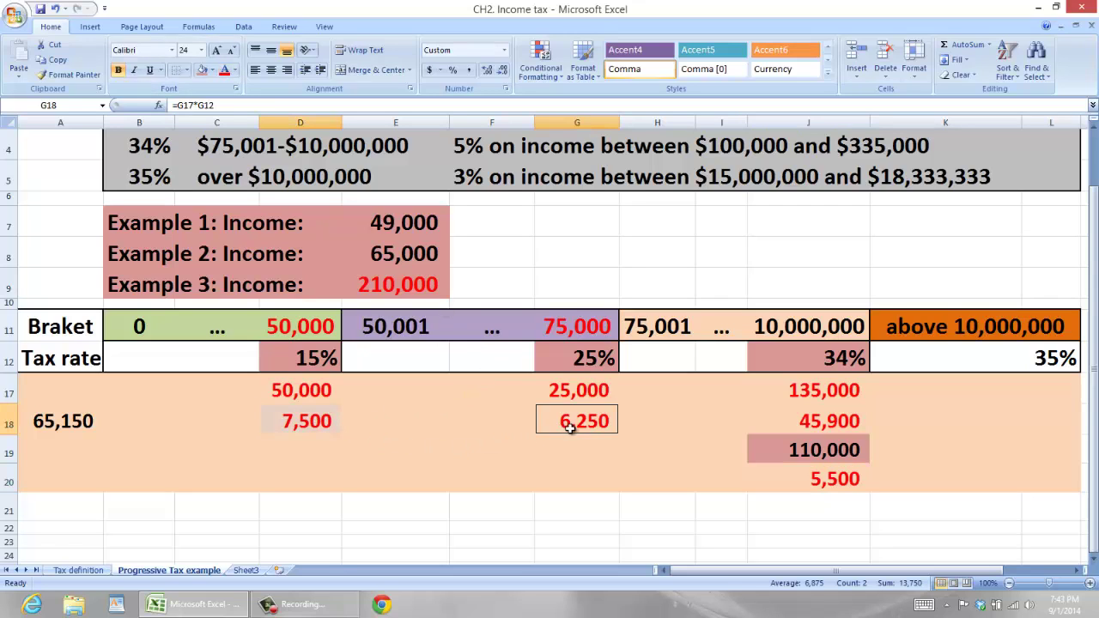
left_click(794, 426, "ctrl")
left_click(824, 477, "ctrl")
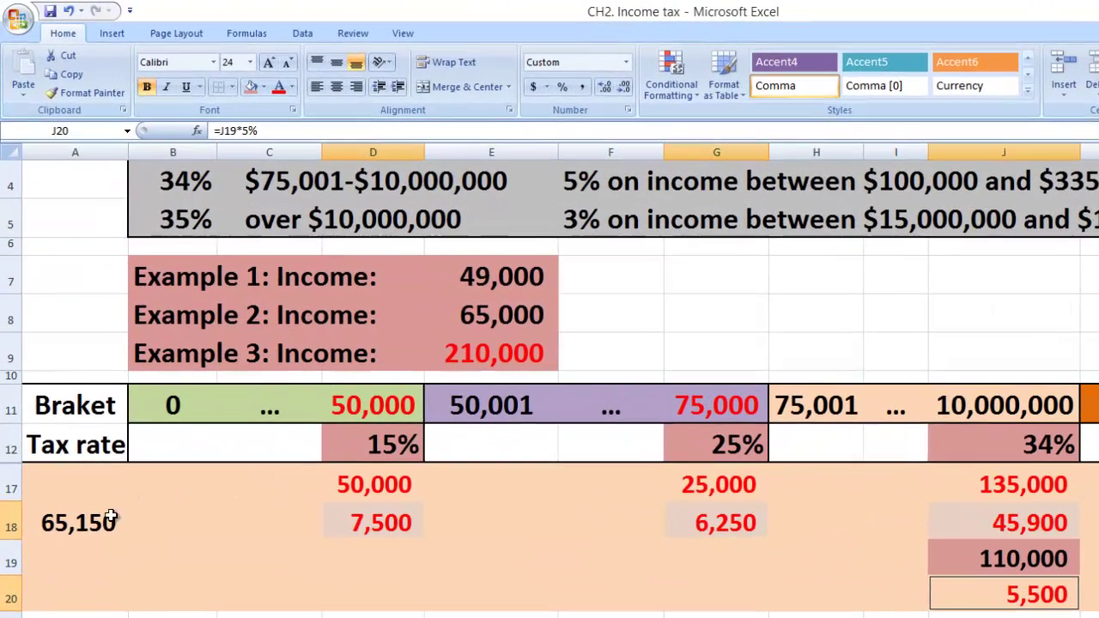
Re-enter the Example 3 total tax formula in A18 as =D18+G18+J18+J20.
left_click(85, 419)
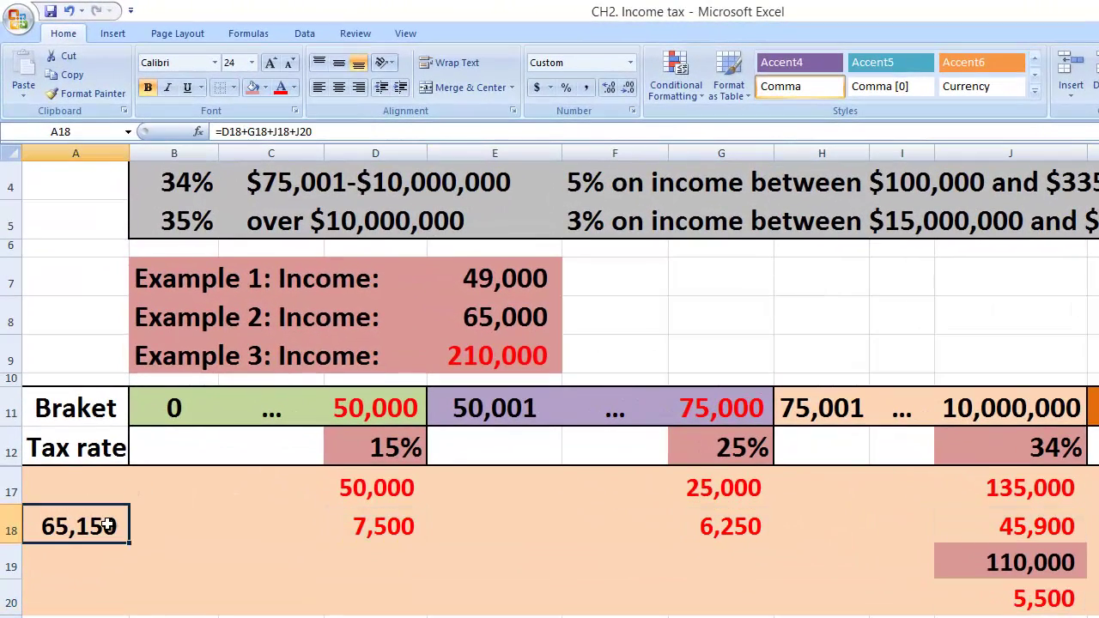
type("=")
left_click(369, 541)
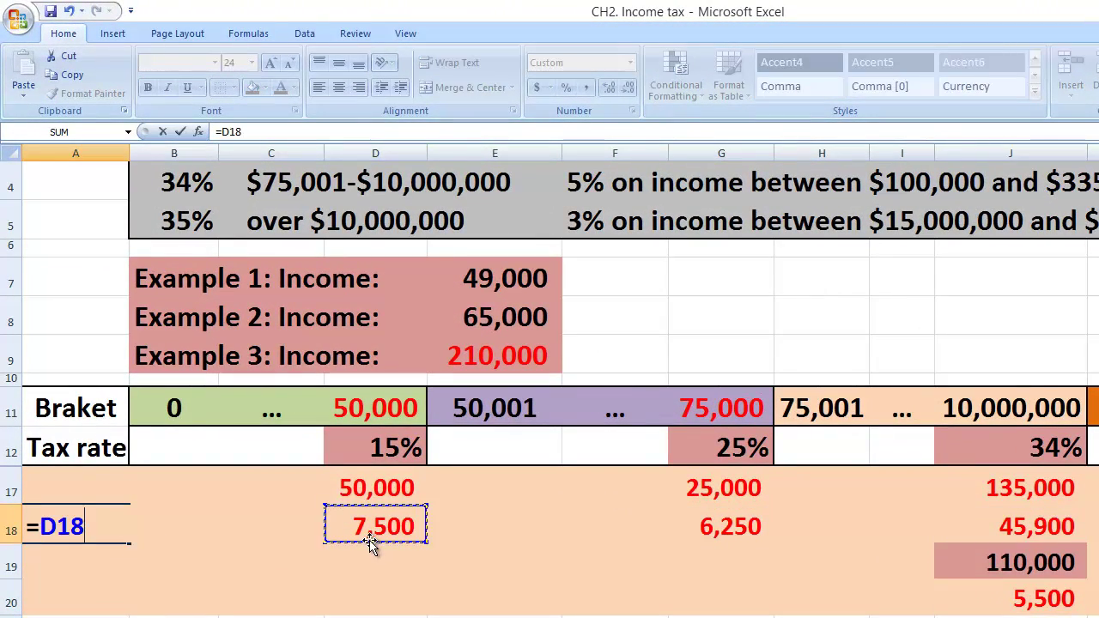
type("+")
left_click(734, 521)
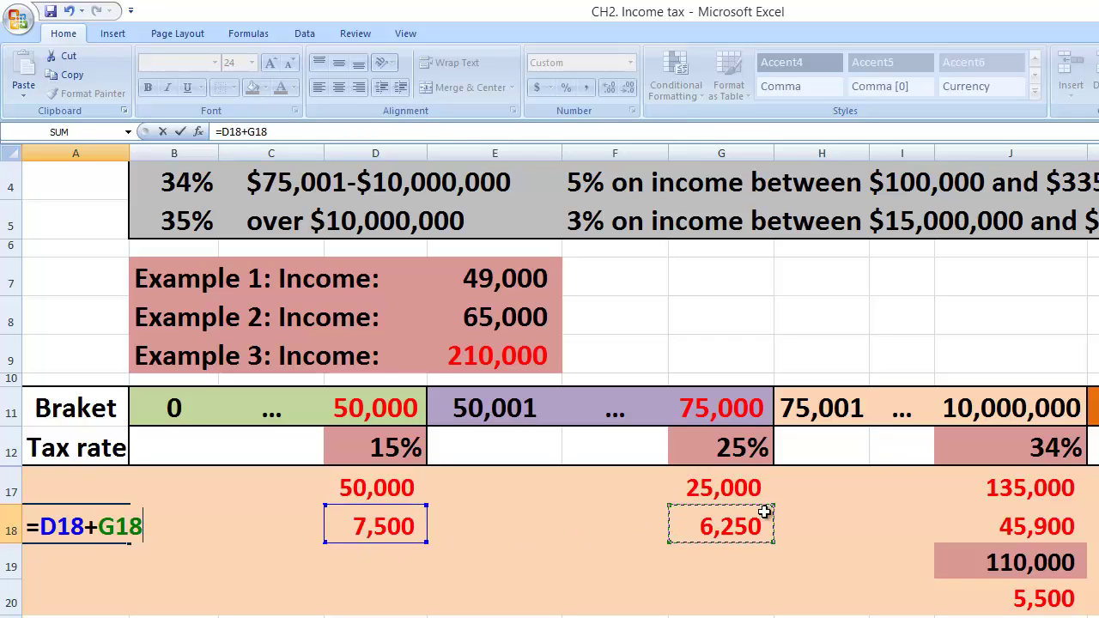
type("+")
left_click(998, 523)
type("+")
left_click(1011, 598)
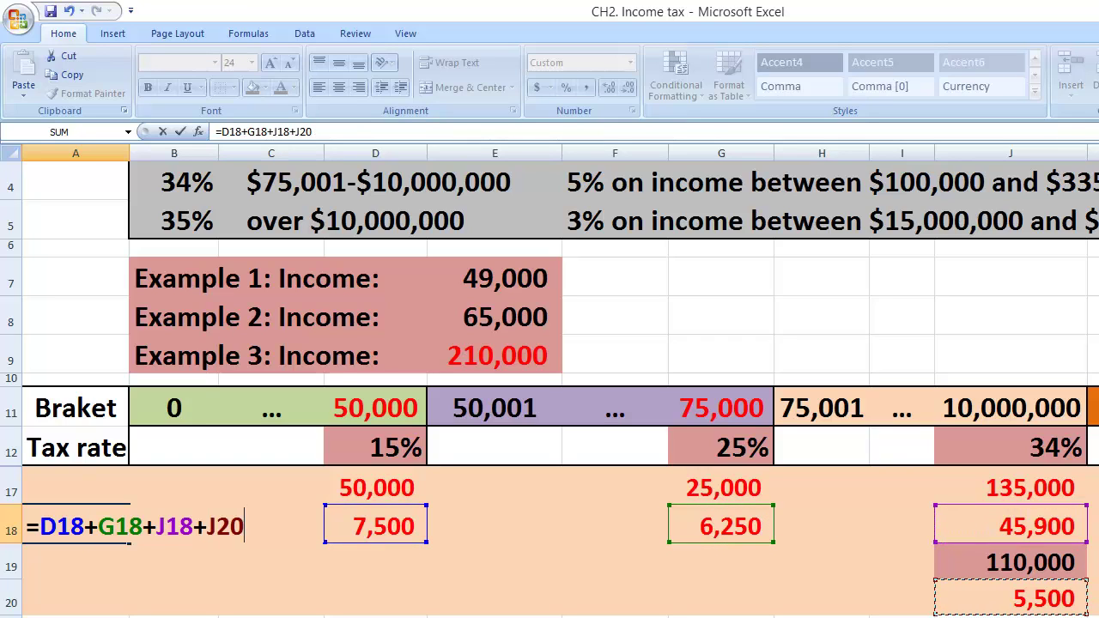
key("Return")
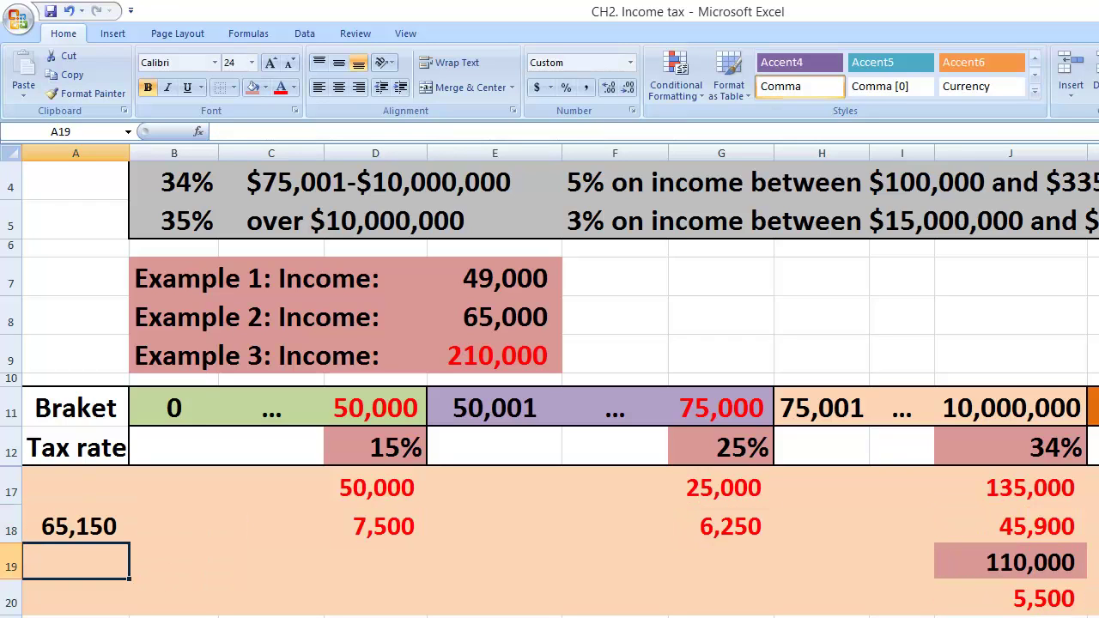
Highlight the total tax in A18 with the pink fill and red font, and review its components in D18, G18, J18 and J20.
left_click(94, 531)
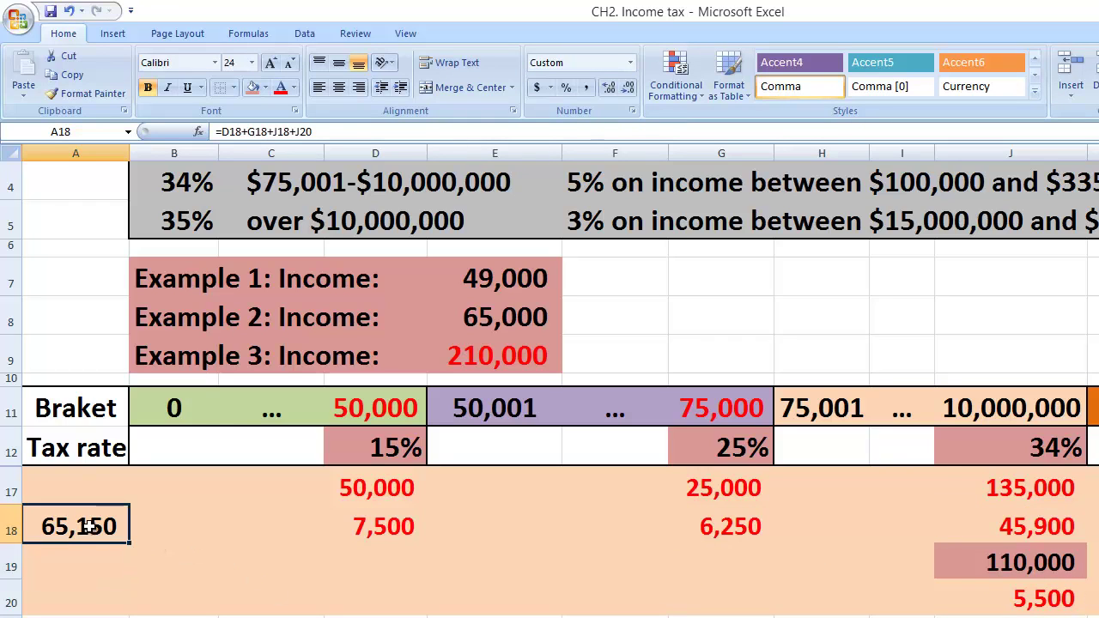
left_click(253, 86)
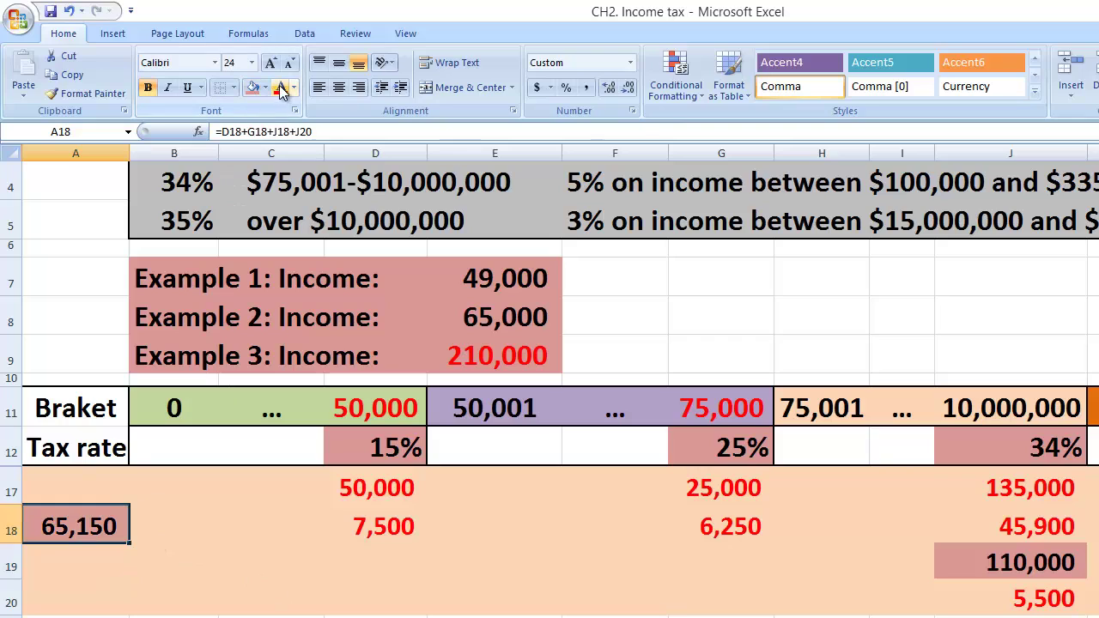
left_click(280, 87)
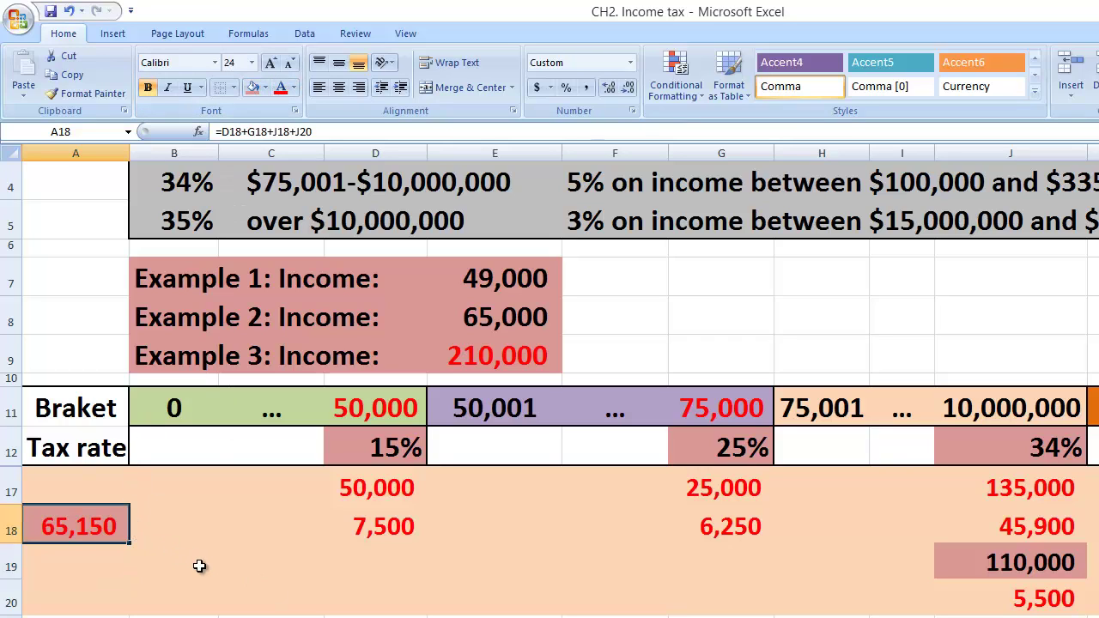
left_click(343, 545)
left_click(734, 536)
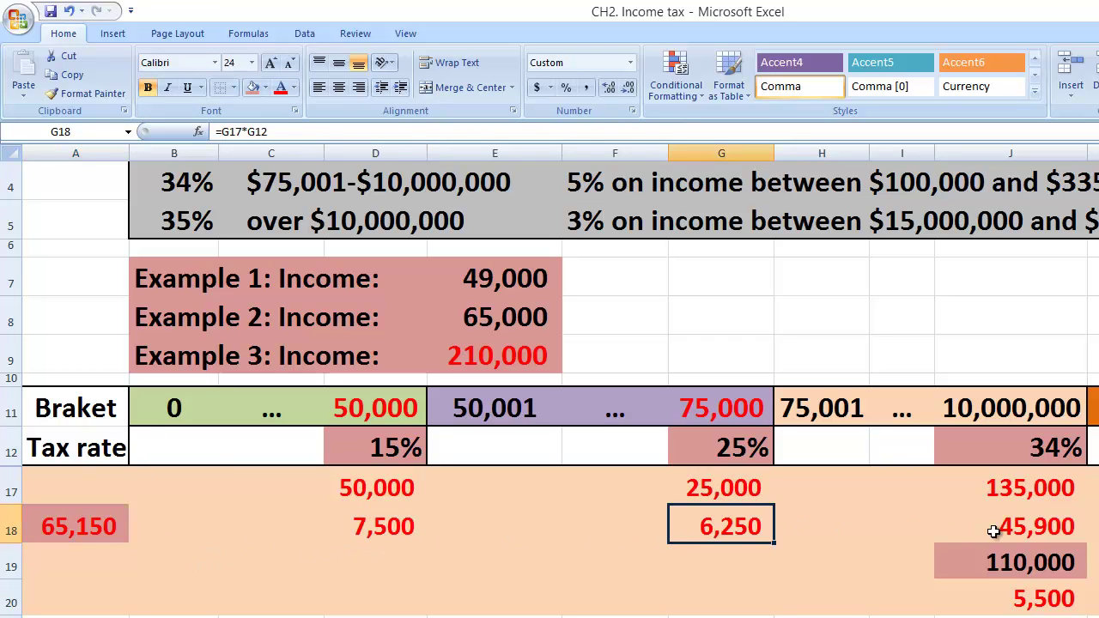
left_click(992, 533)
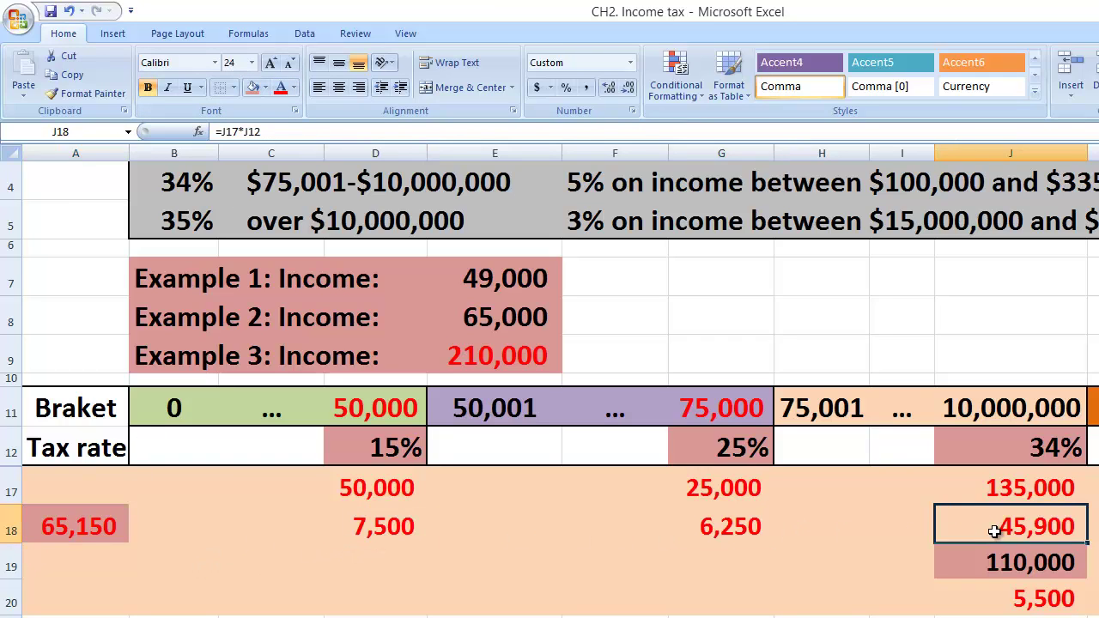
left_click(1046, 600)
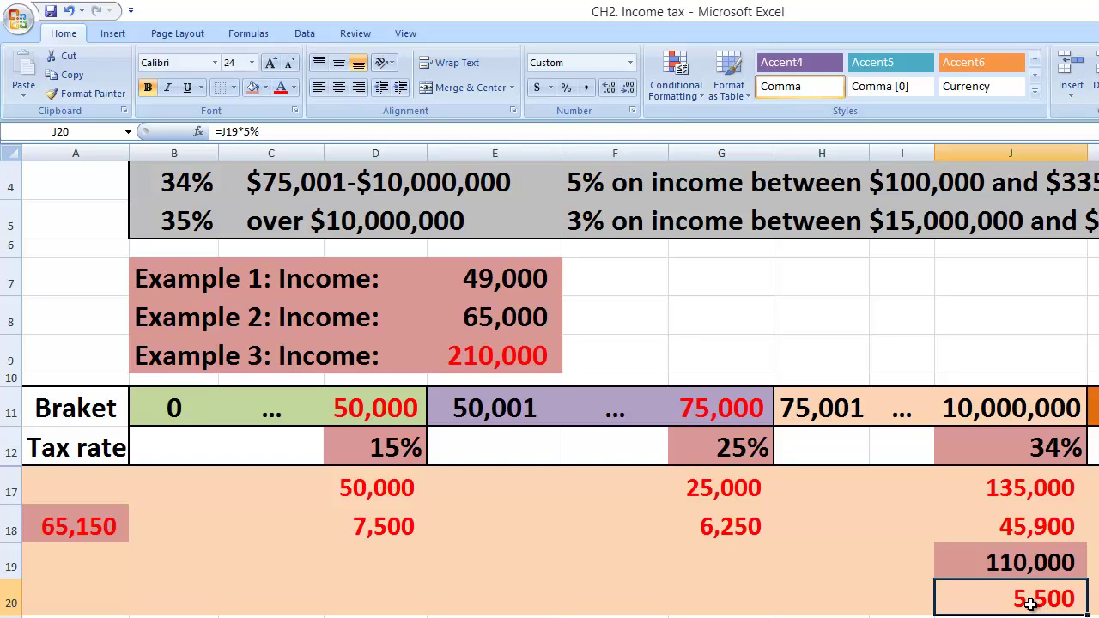